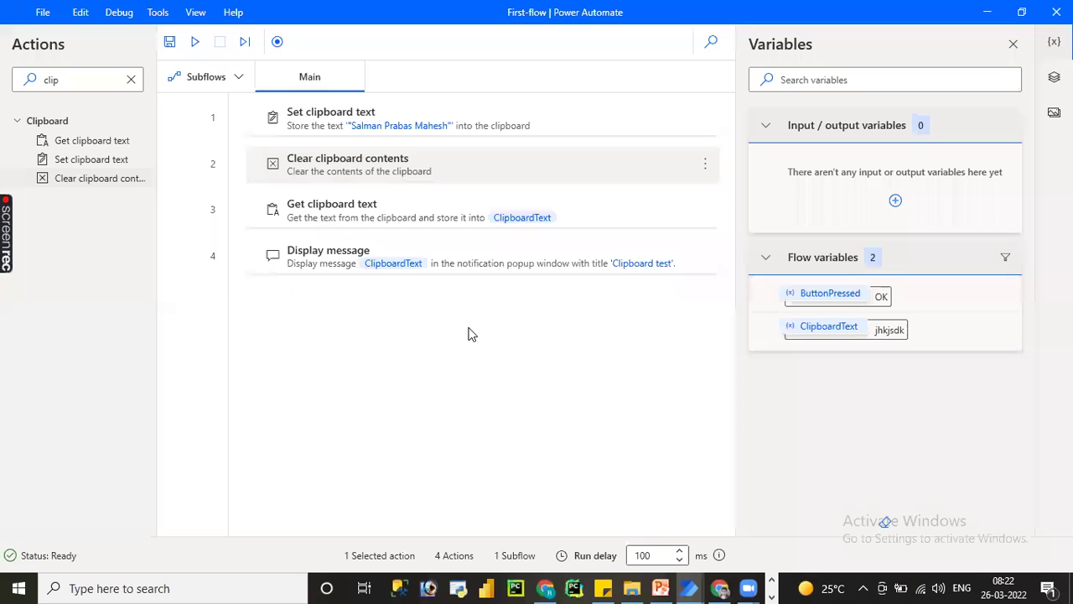
- Delete all actions from the Main subflow and clear the actions search
key(ctrl+a)
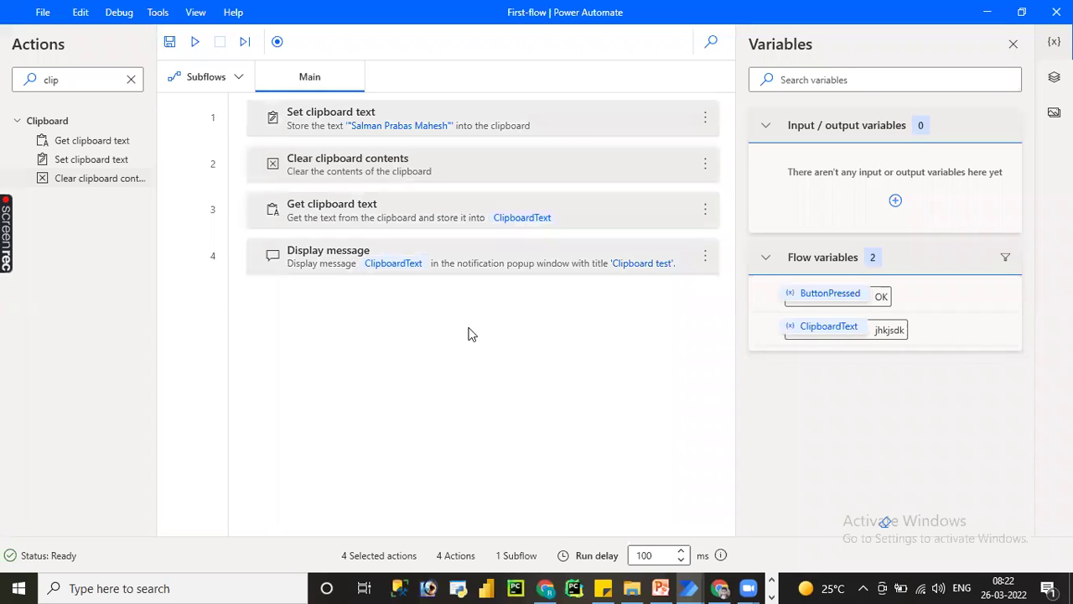
key(Delete)
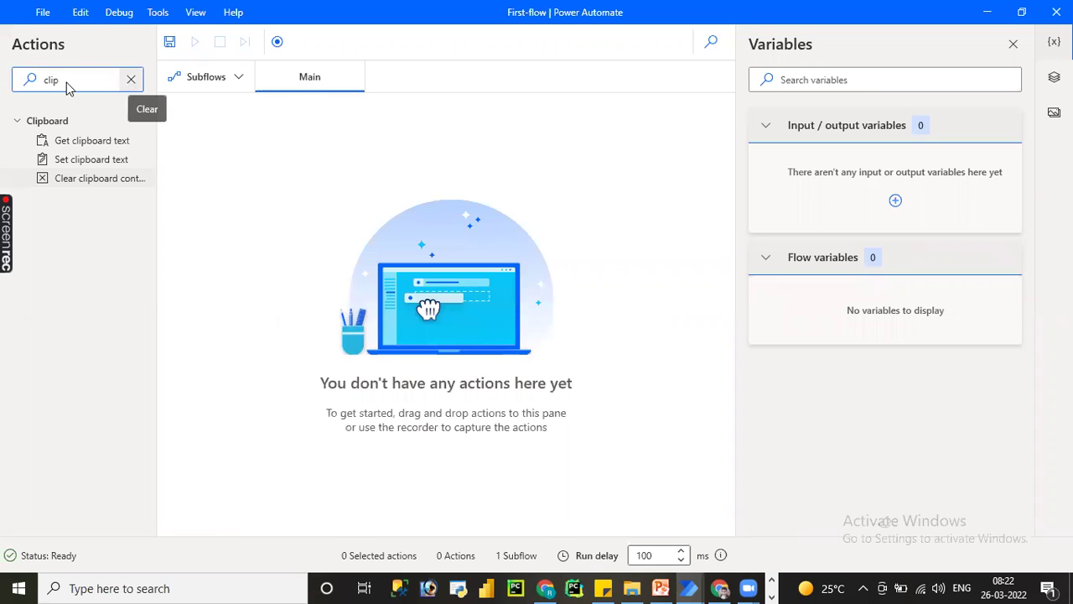
click(94, 81)
key(BackSpace)
key(BackSpace)
key(BackSpace)
key(BackSpace)
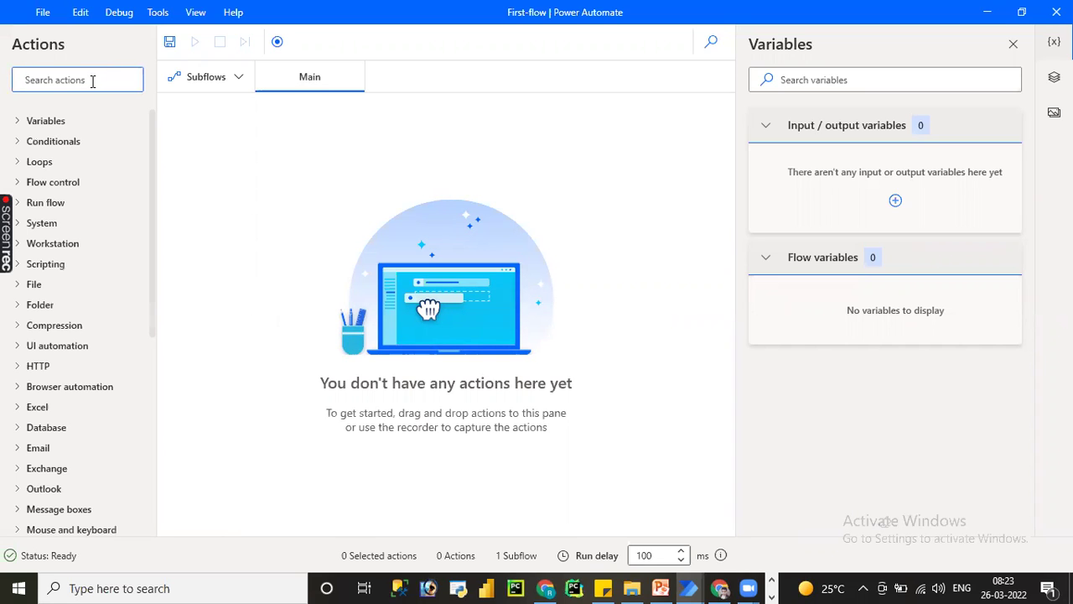
- Examine the actions in the File and Folder groups, leaving the File group expanded
click(18, 285)
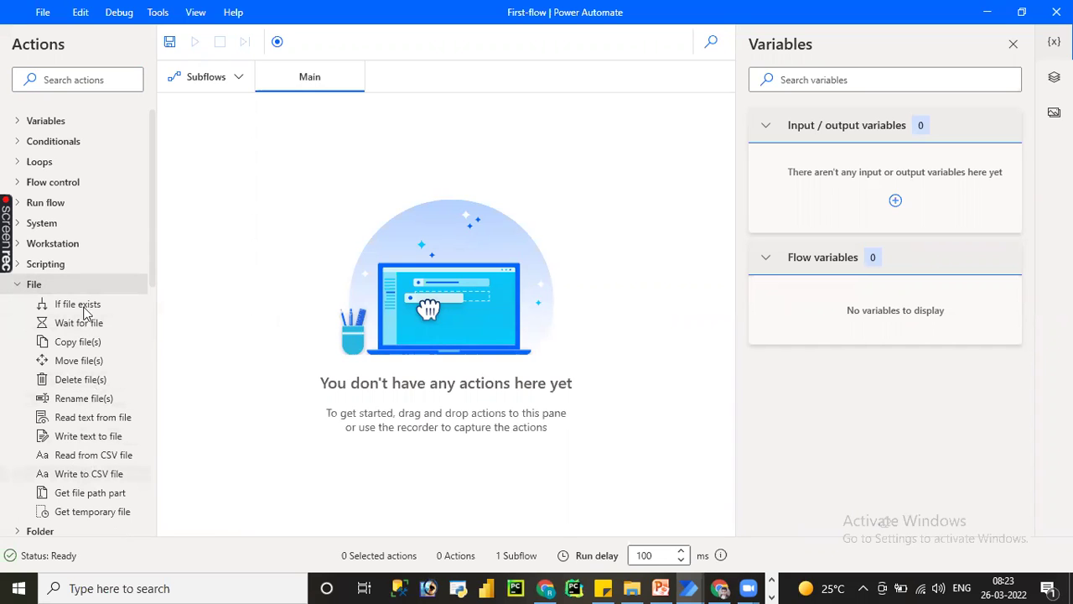
click(17, 290)
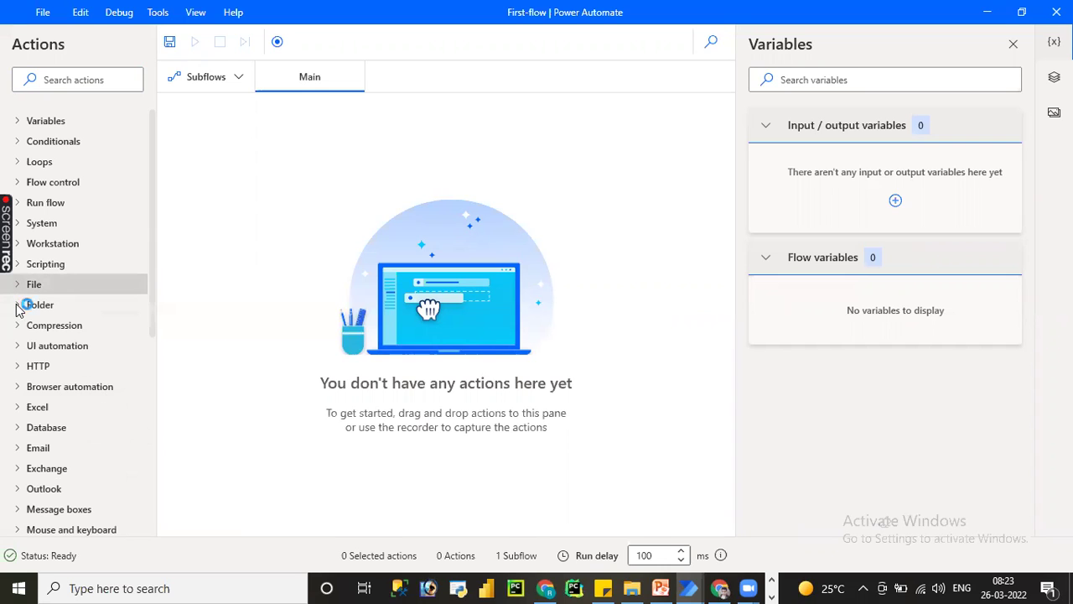
click(42, 306)
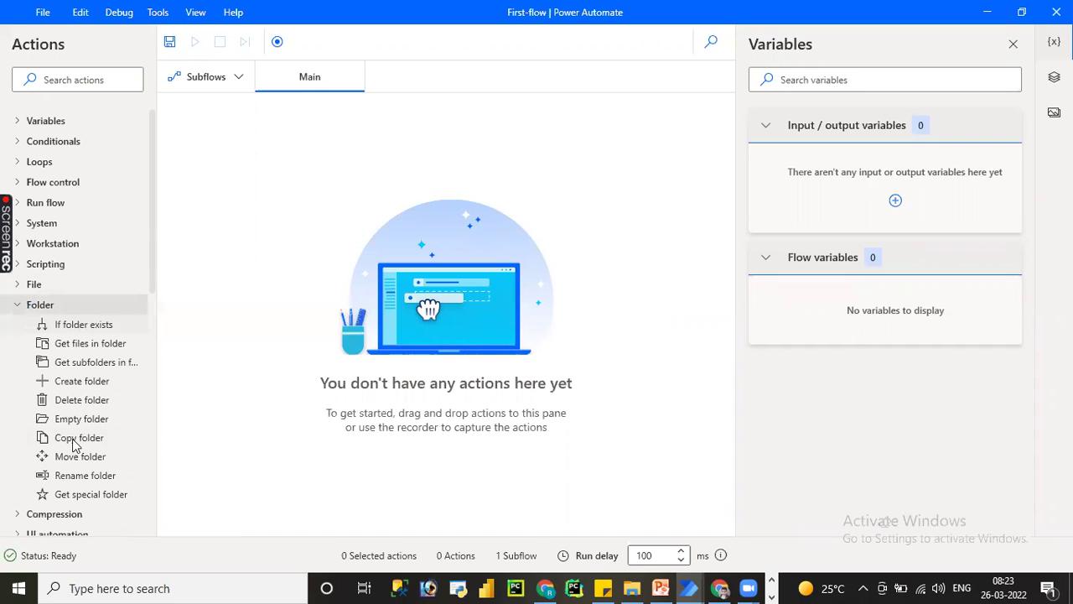
click(19, 304)
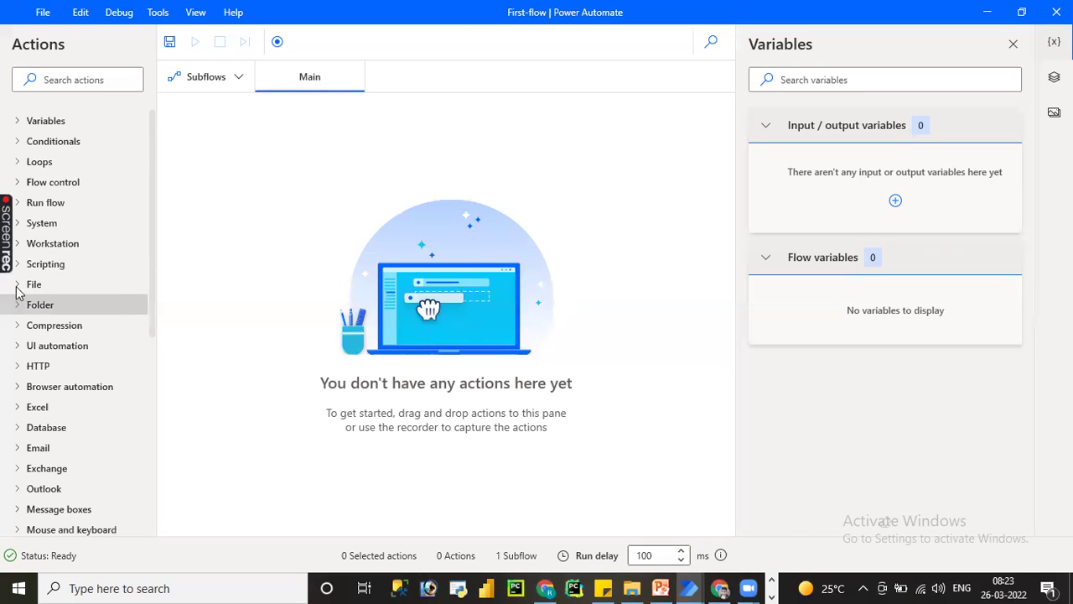
click(19, 287)
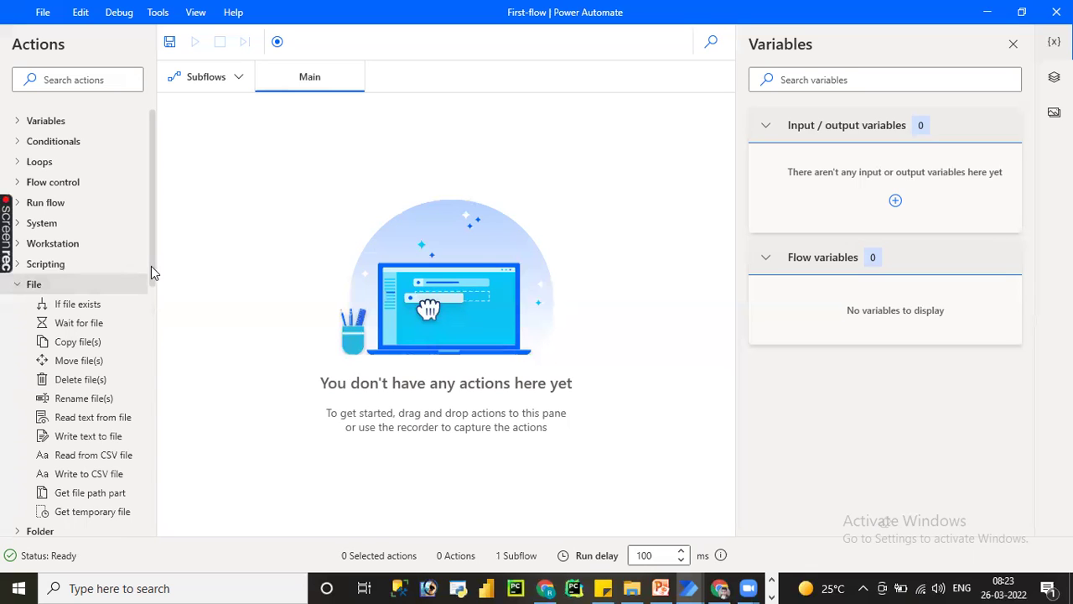
scroll(151, 284, down, 2)
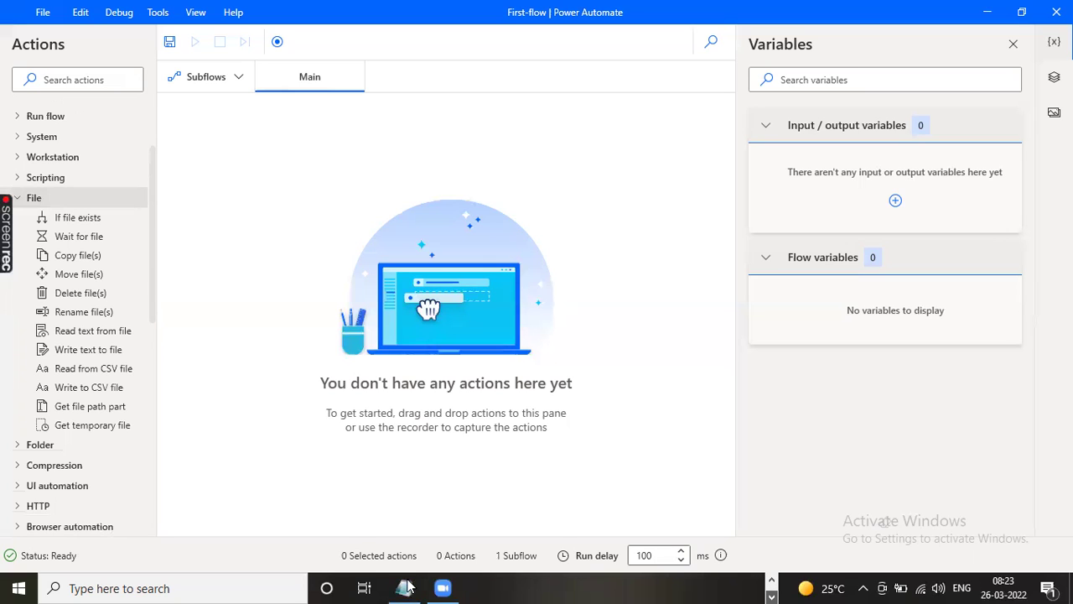
- Switch to Notepad and replace the selected word with "input files output files"
key(alt+Tab)
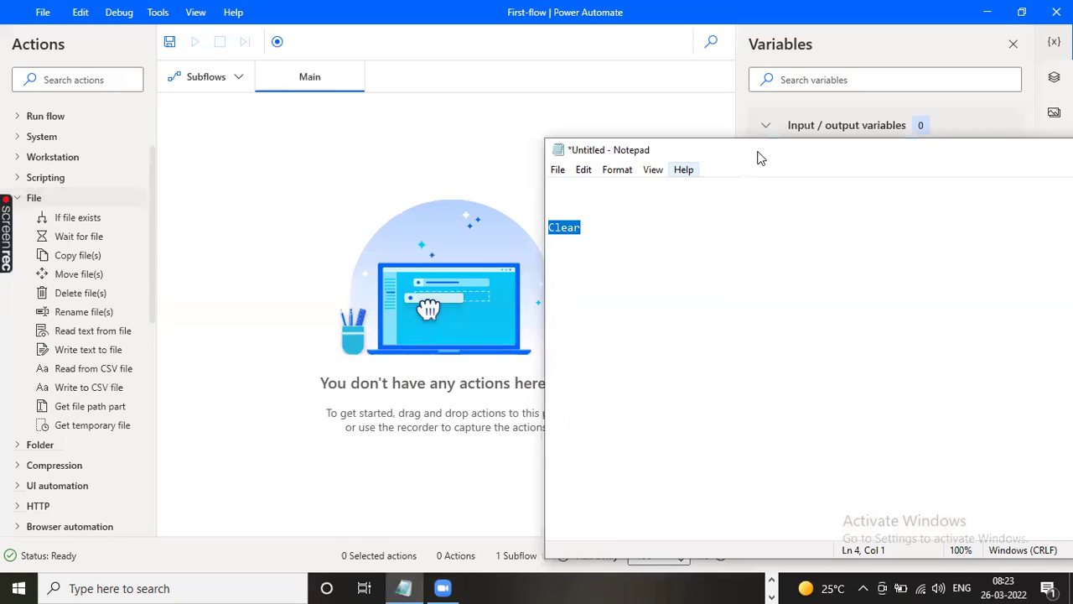
drag(761, 151, 660, 119)
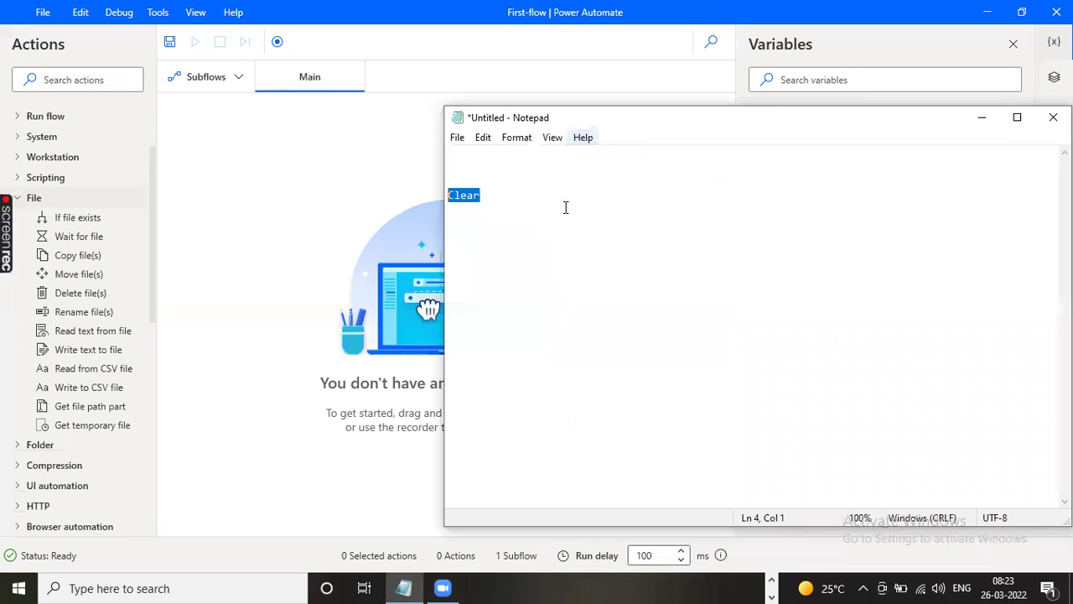
key(Delete)
text(input files  output files)
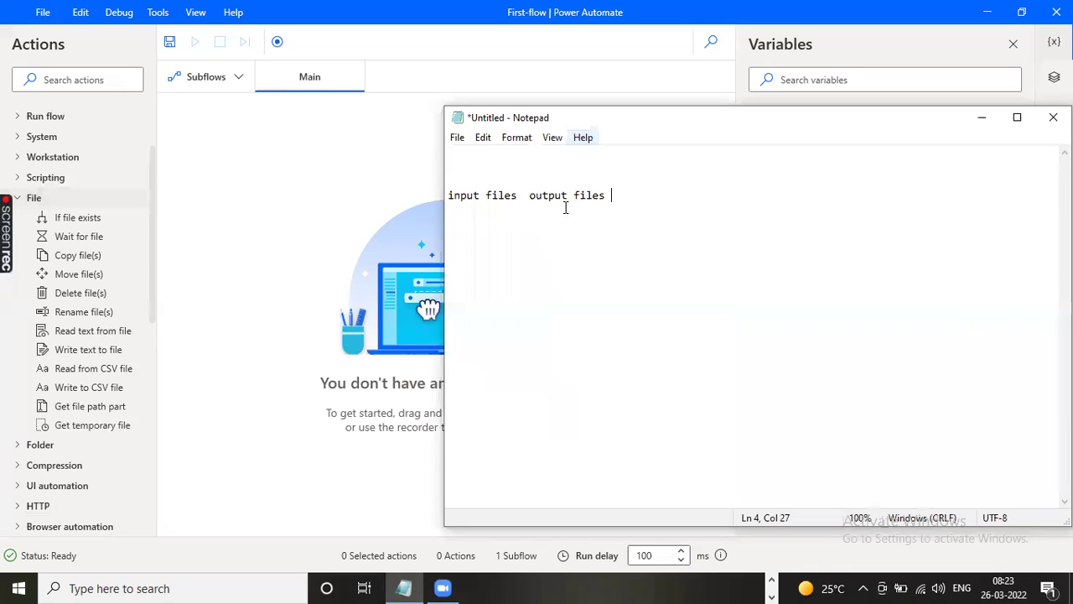
- Add the line "copy delete rename read move" below the existing note, separated by blank lines, and select it
key(Return)
key(Return)
key(Return)
text(opy)
key(Home)
text(copy)
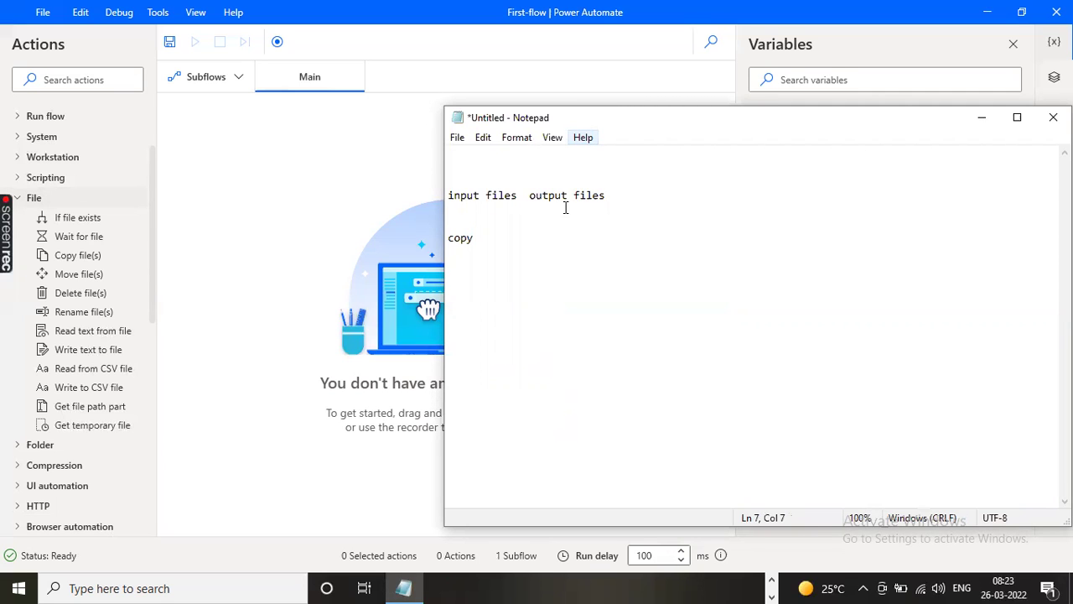
text(  delete rename)
text(read move)
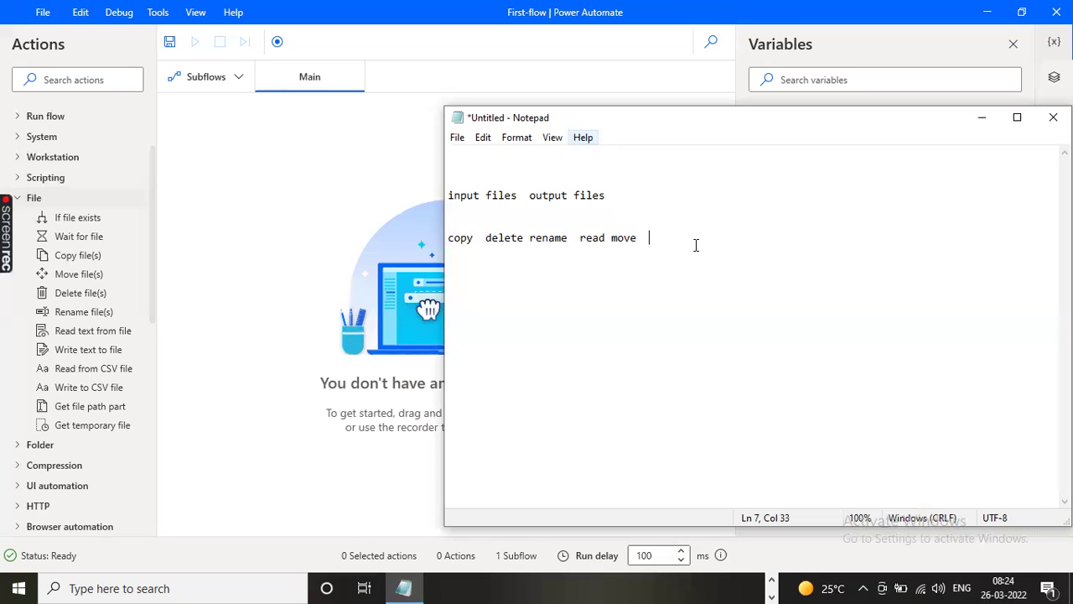
drag(661, 240, 446, 239)
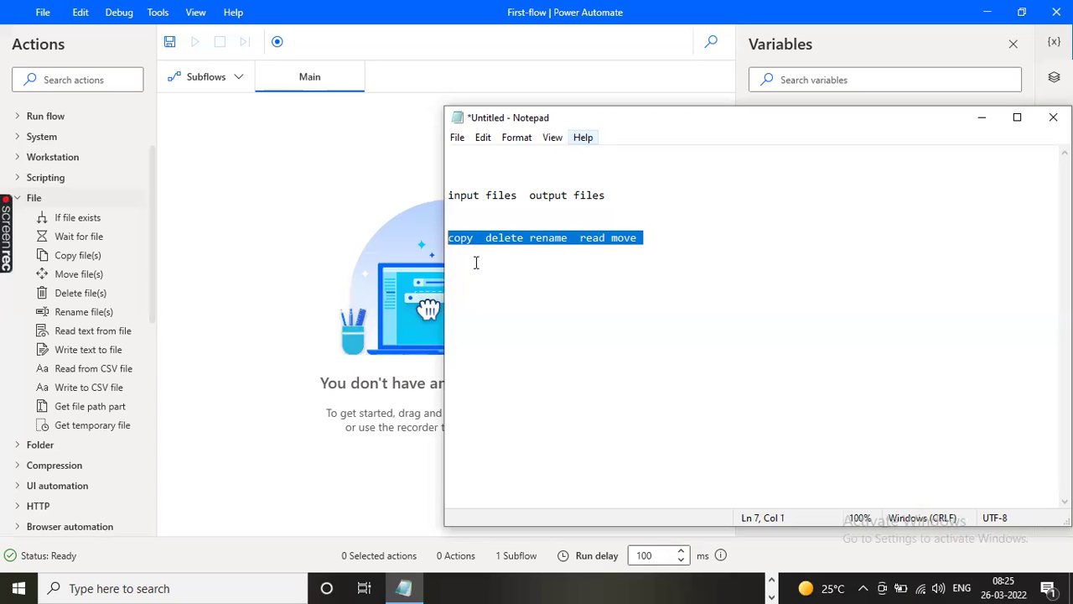
- Switch back to Power Automate and add a Delete file(s) action to the Main subflow
click(83, 298)
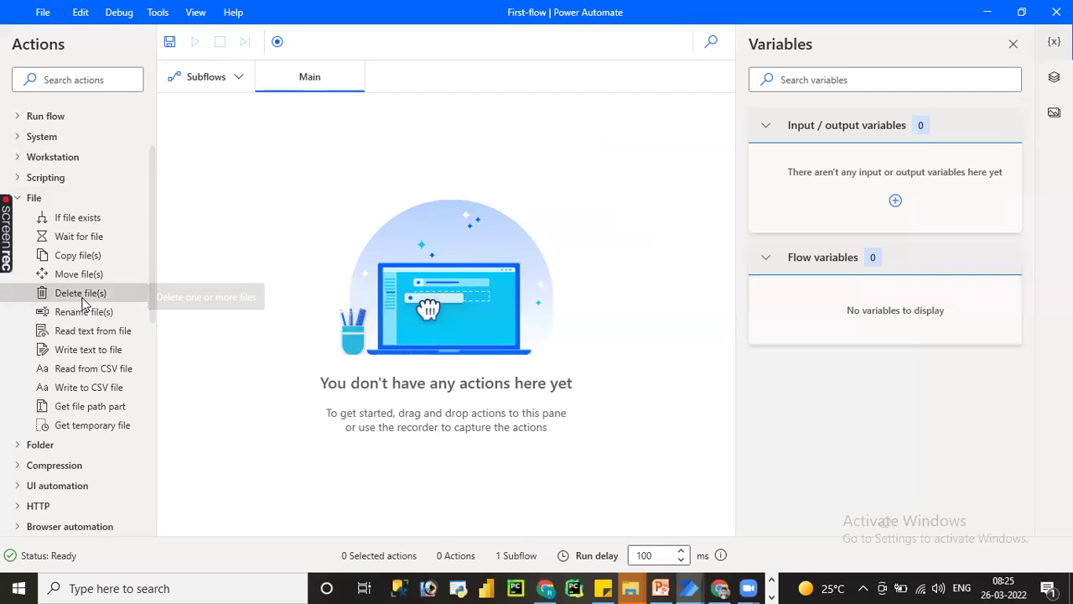
double_click(82, 299)
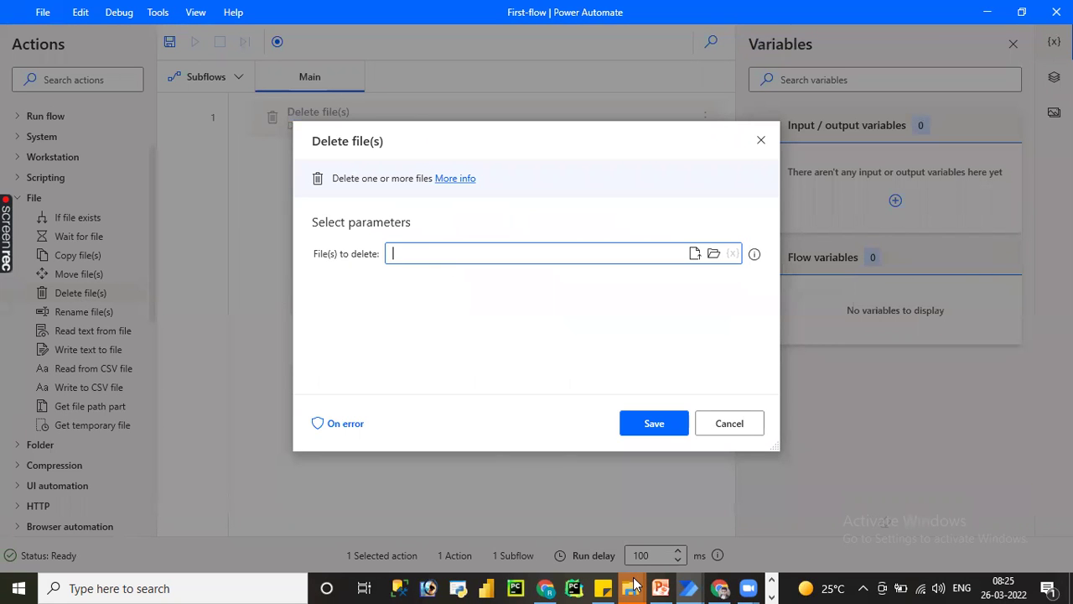
- Switch to File Explorer, create a folder named MPAD in Downloads and open it
mouse_move(635, 587)
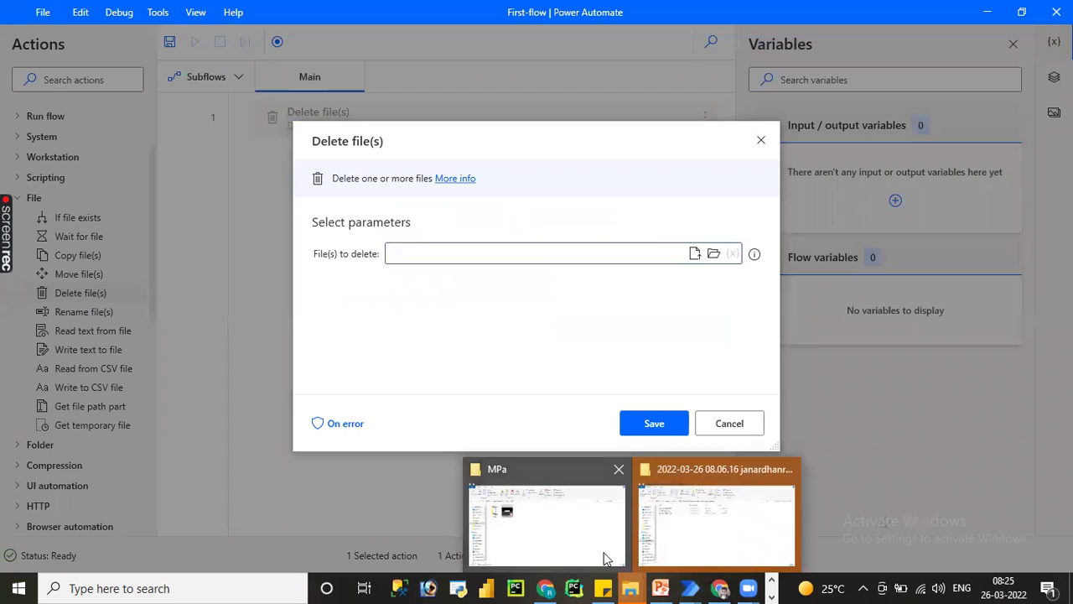
click(633, 587)
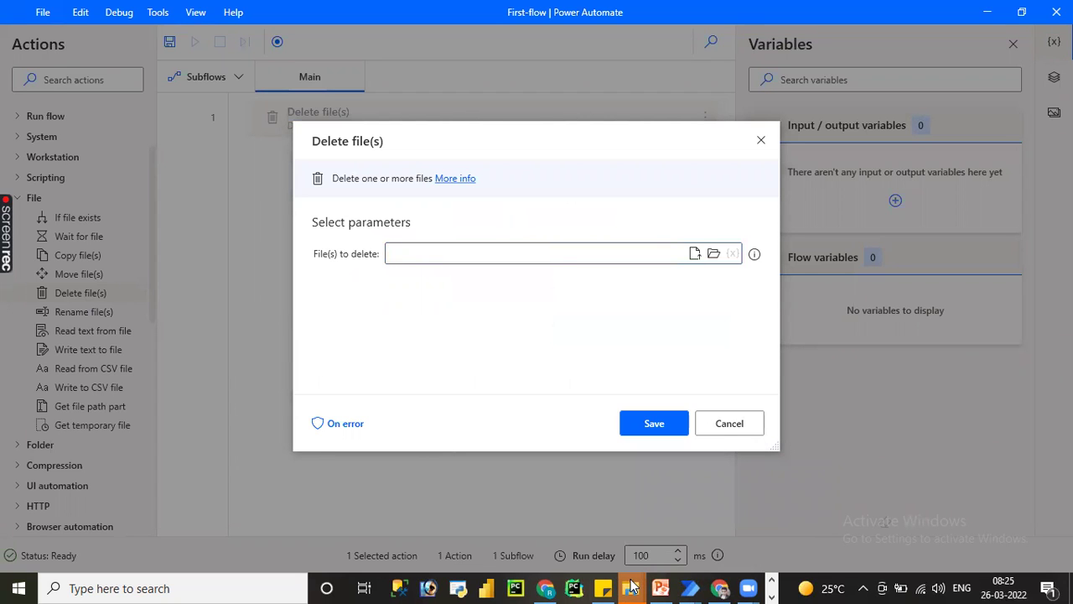
mouse_move(633, 587)
click(676, 545)
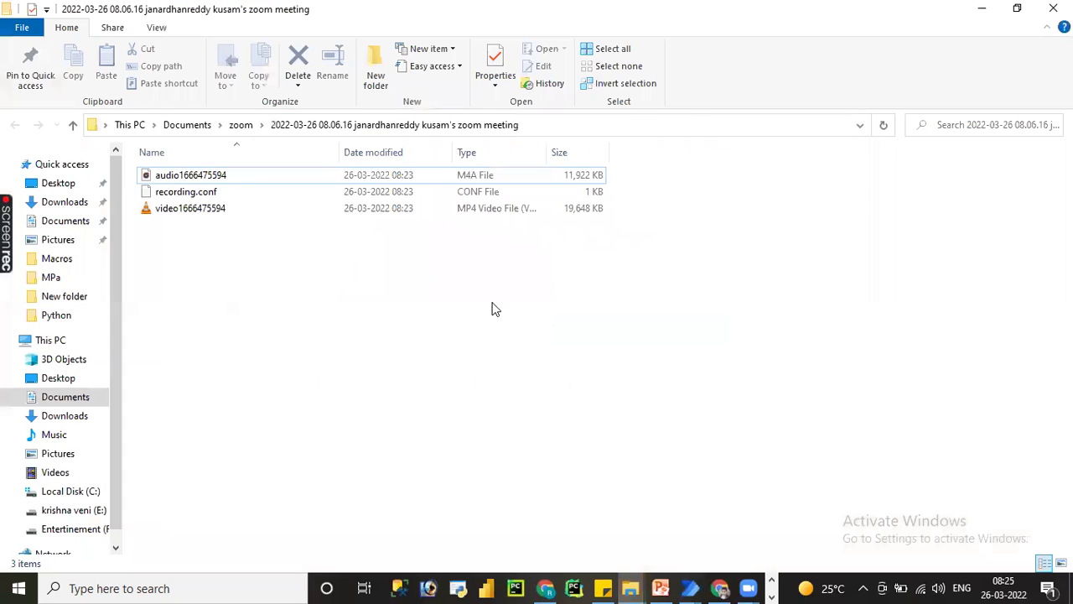
click(75, 206)
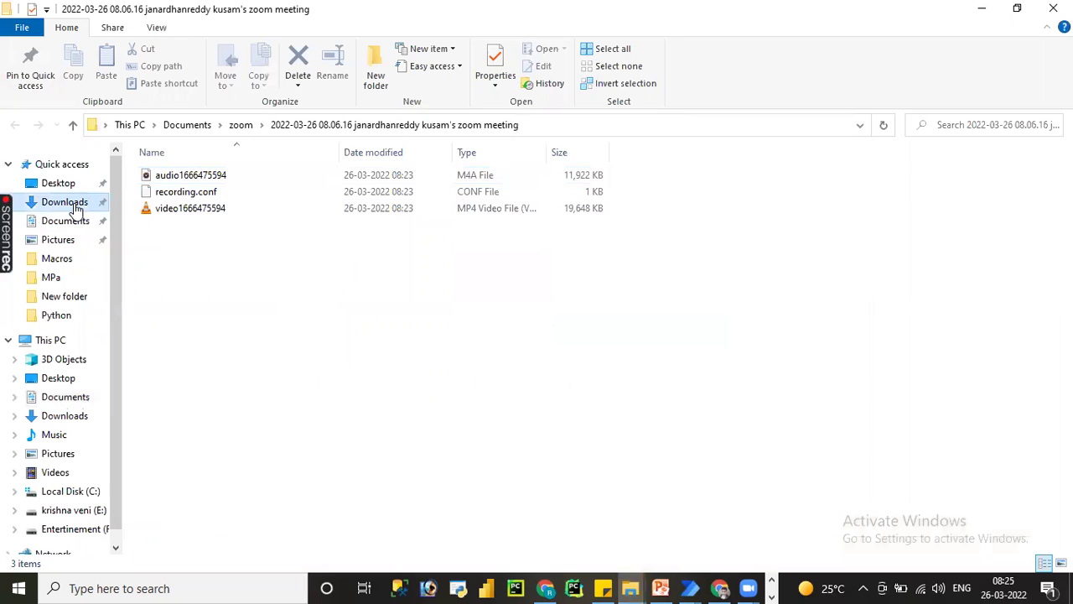
click(74, 208)
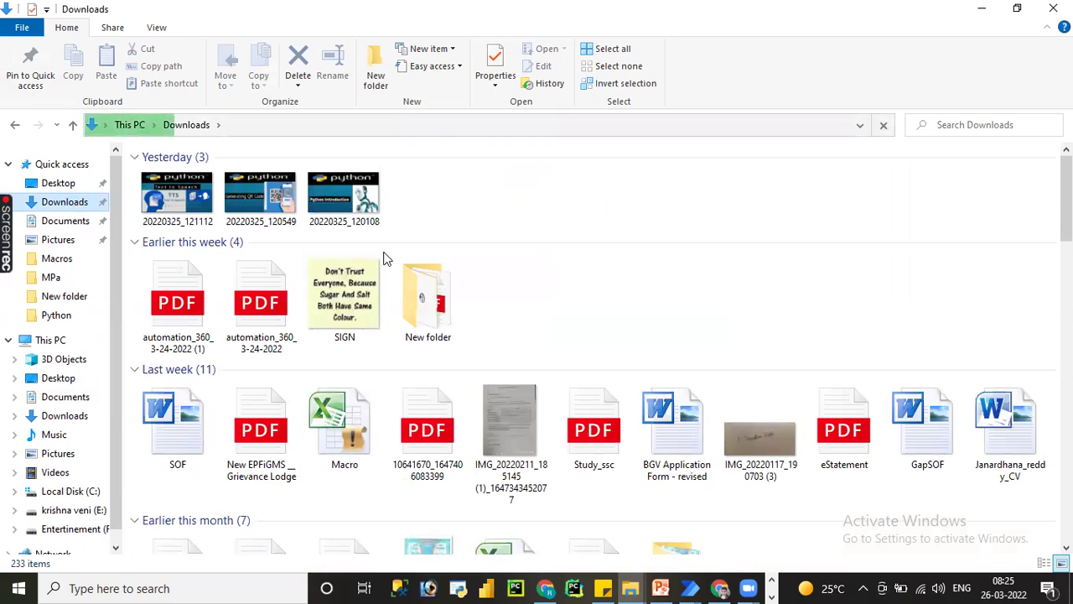
double_click(411, 310)
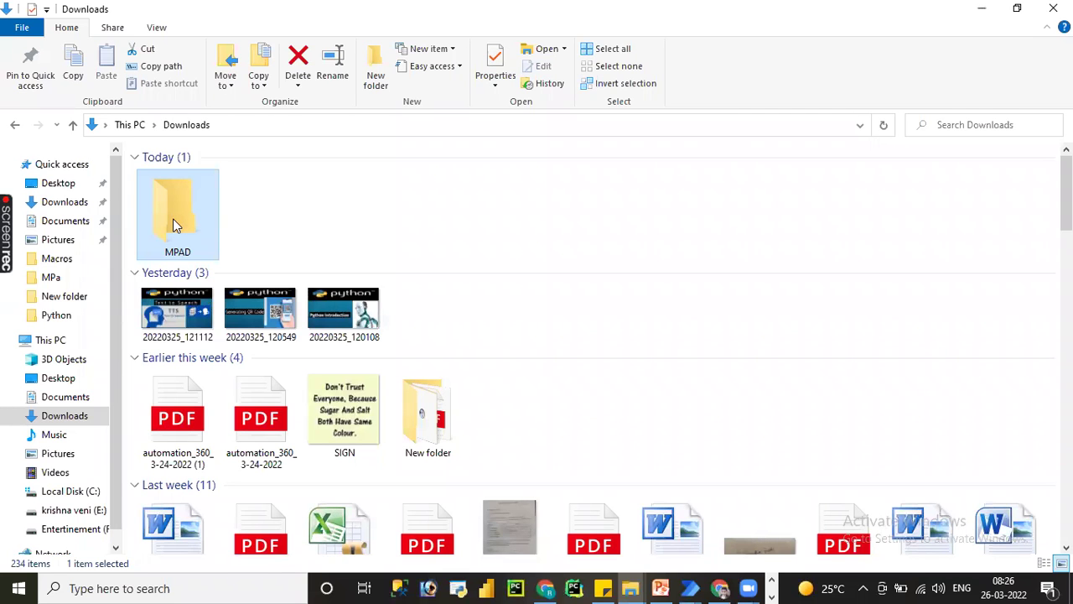
double_click(173, 219)
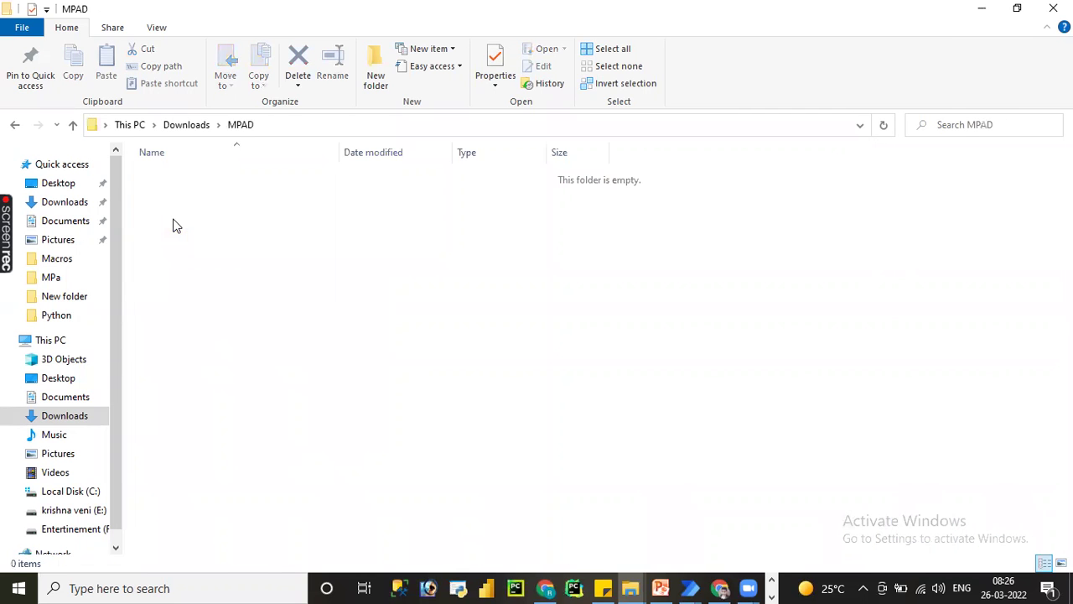
- Create a new text document and a new Microsoft Publisher document in the MPAD folder, keeping their default names
right_click(250, 225)
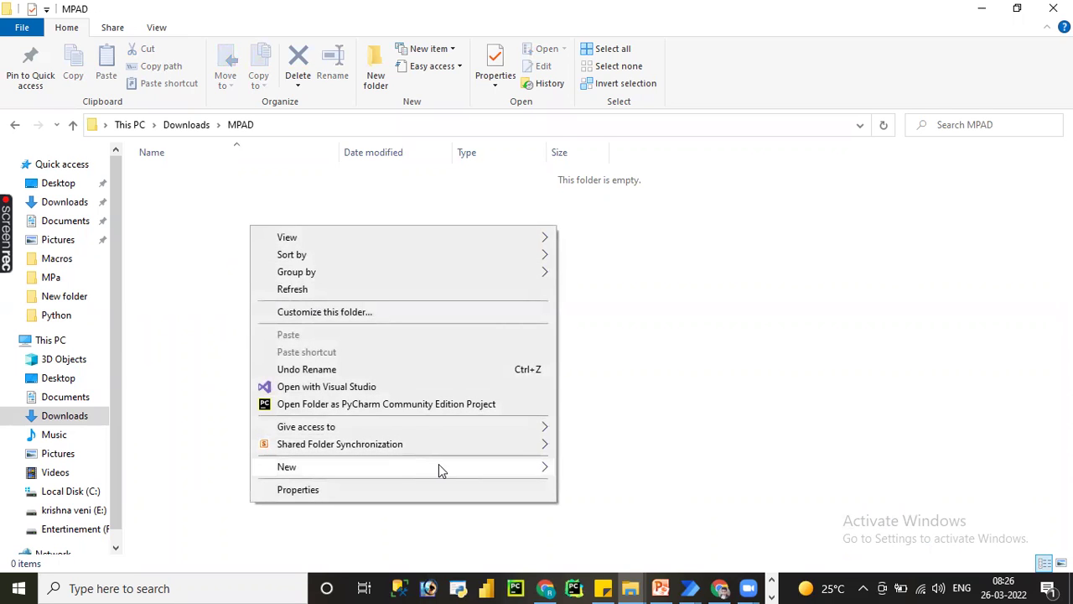
mouse_move(438, 466)
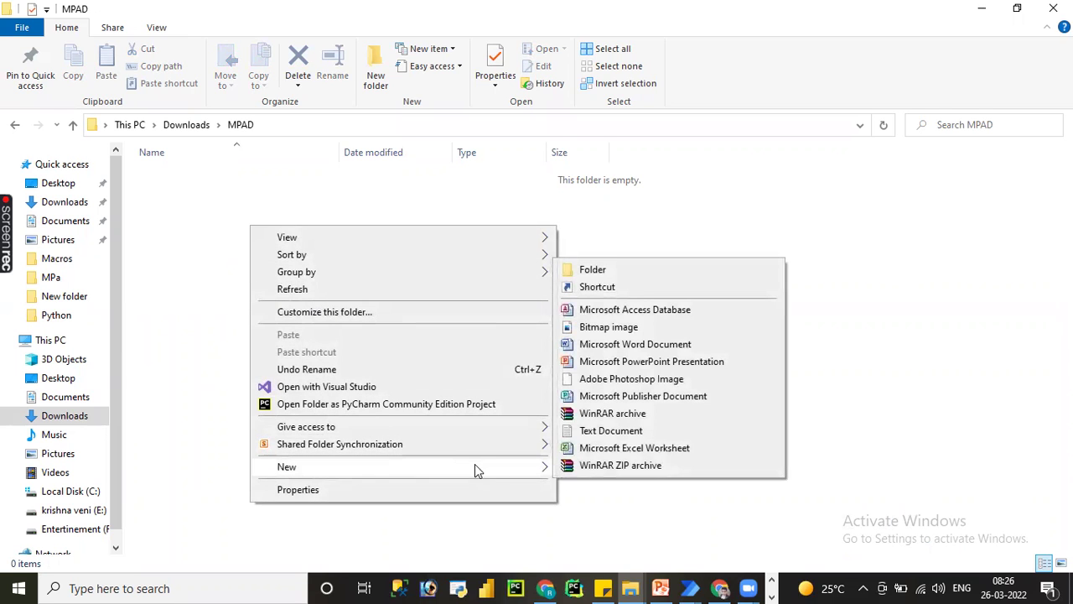
click(597, 432)
right_click(373, 286)
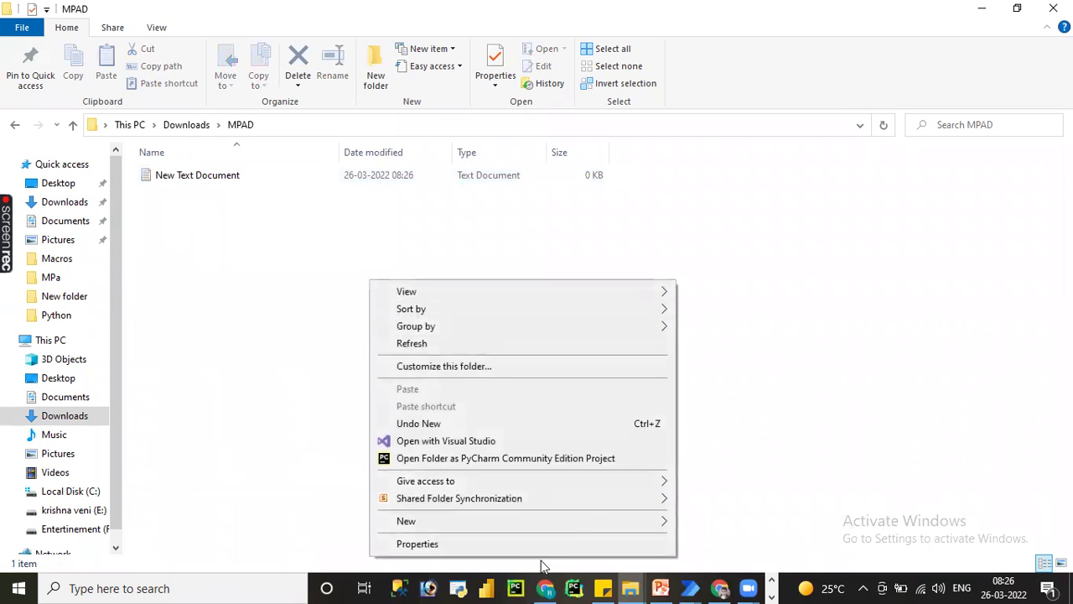
mouse_move(612, 528)
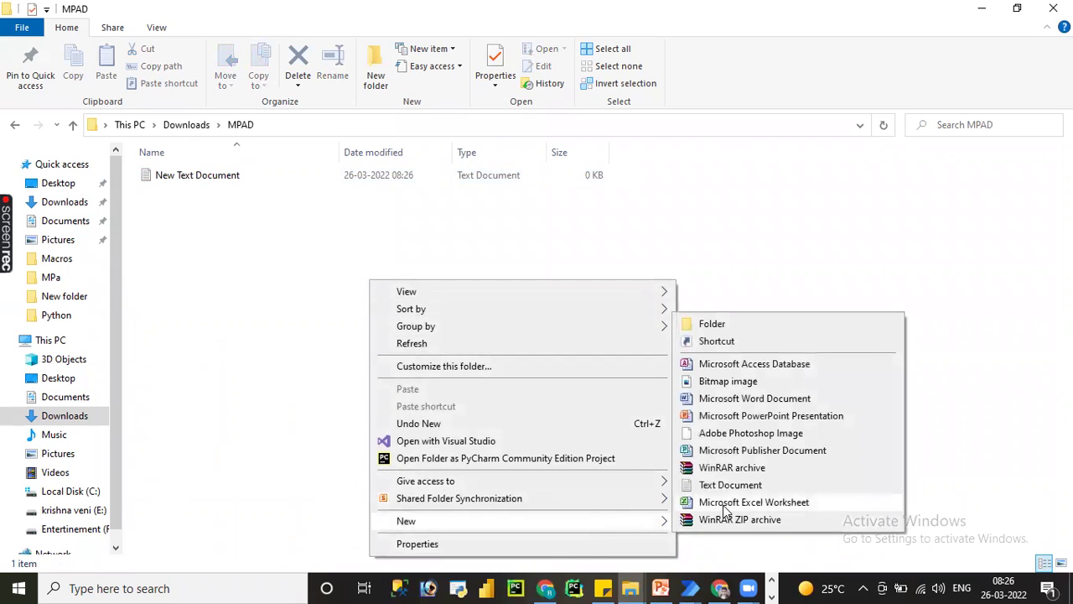
click(722, 453)
click(546, 422)
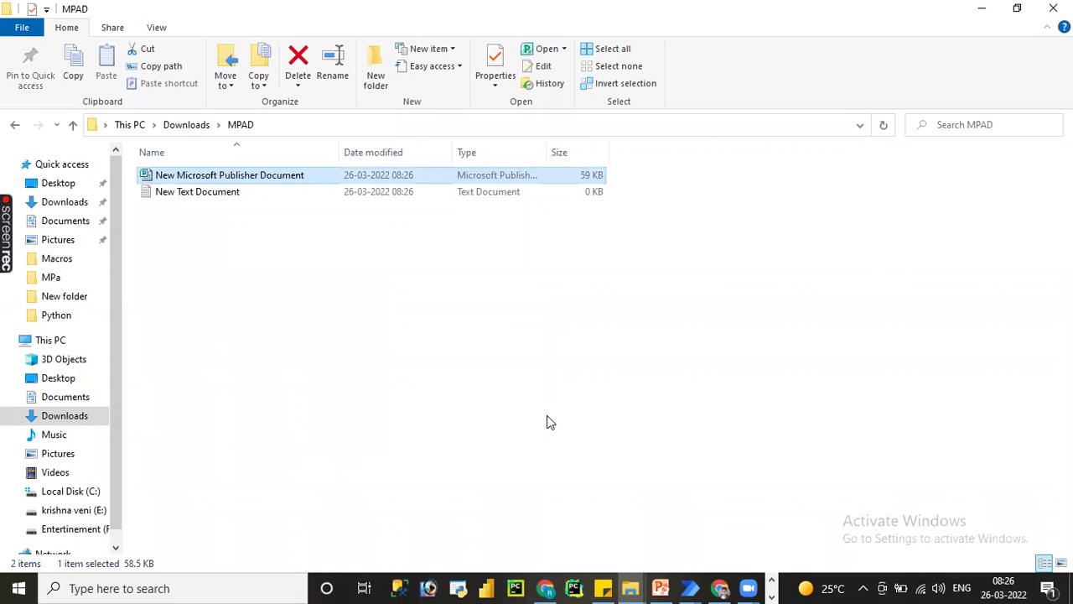
click(546, 422)
- Switch back to Power Automate and set the files to delete to the MPAD folder in Downloads
click(689, 587)
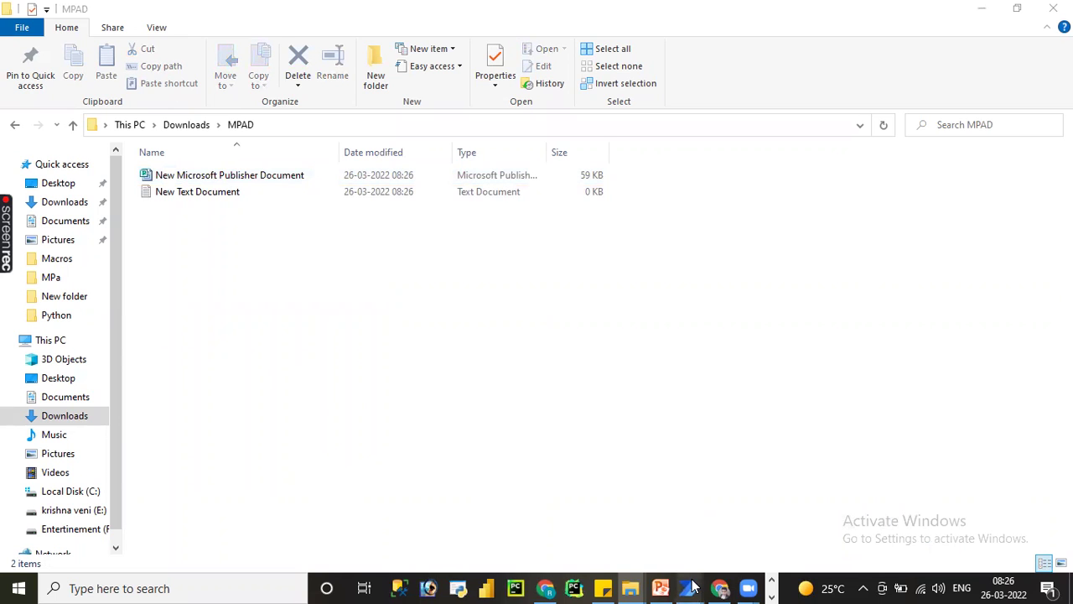
click(764, 519)
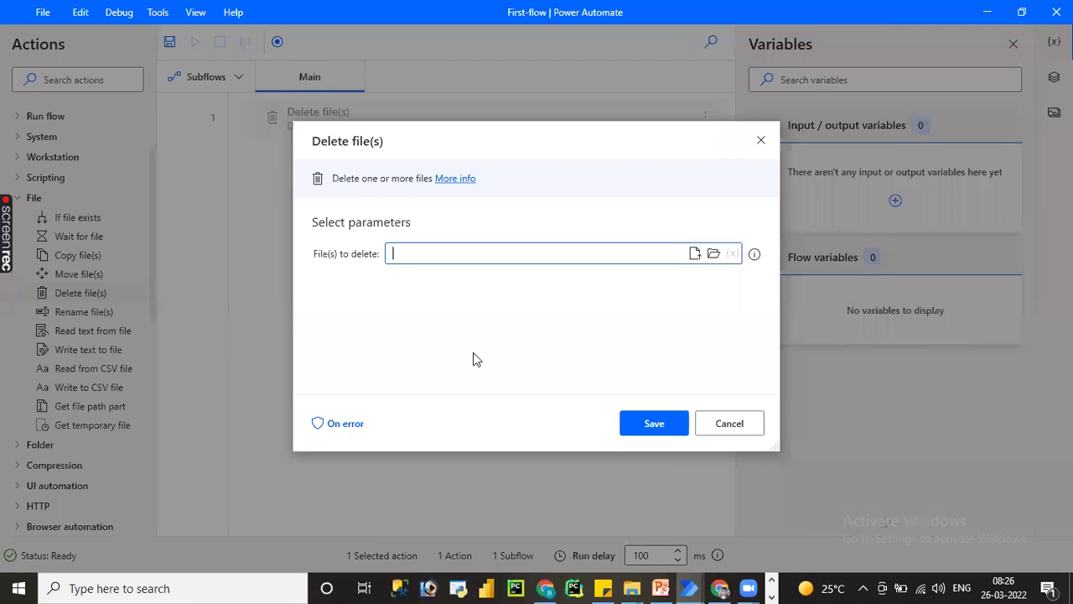
click(713, 255)
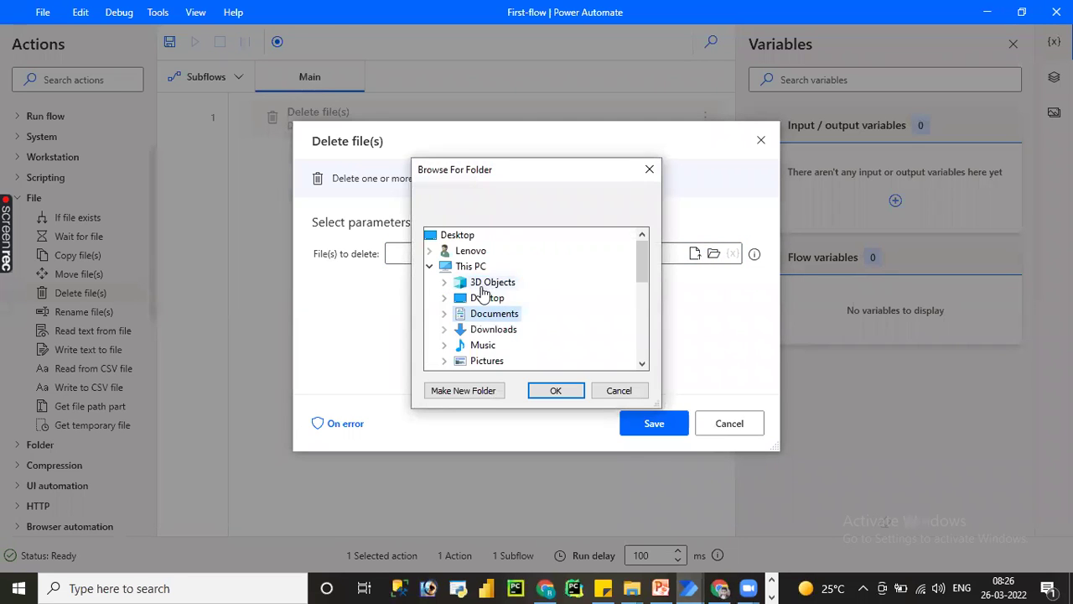
double_click(486, 331)
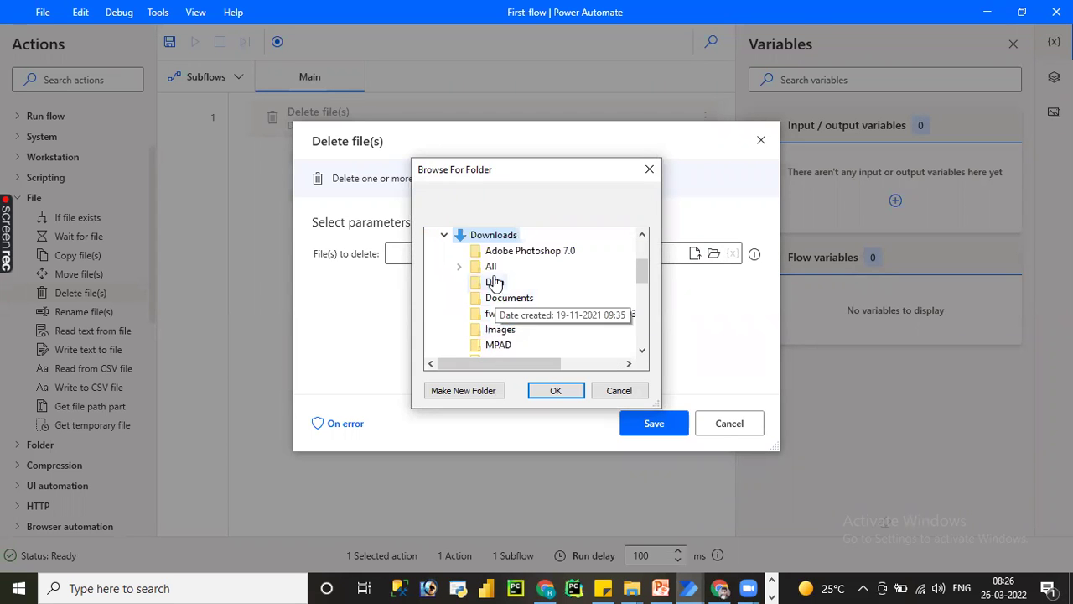
click(498, 347)
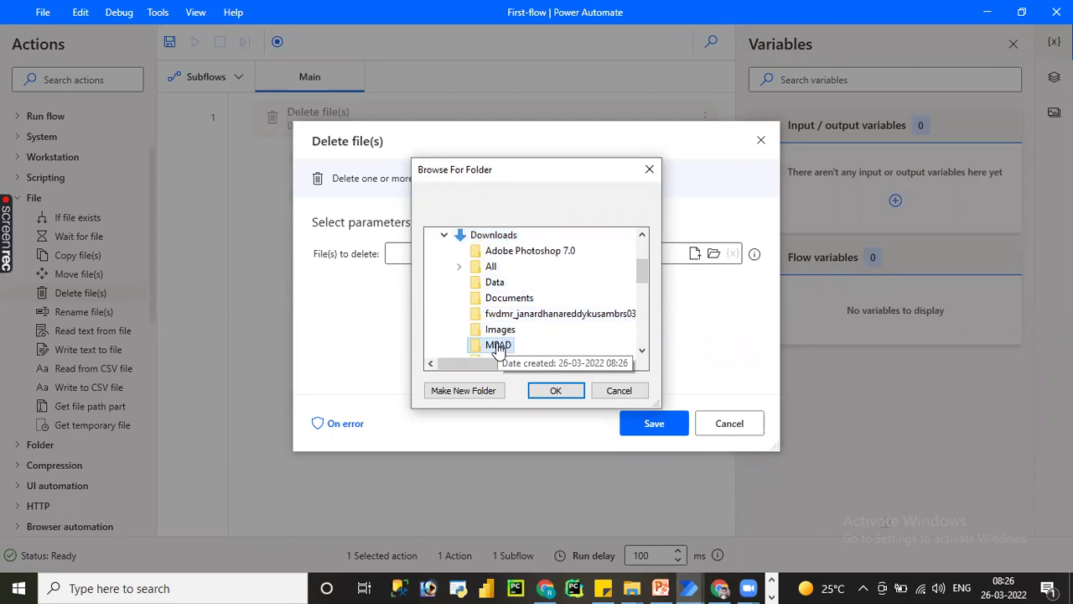
click(547, 390)
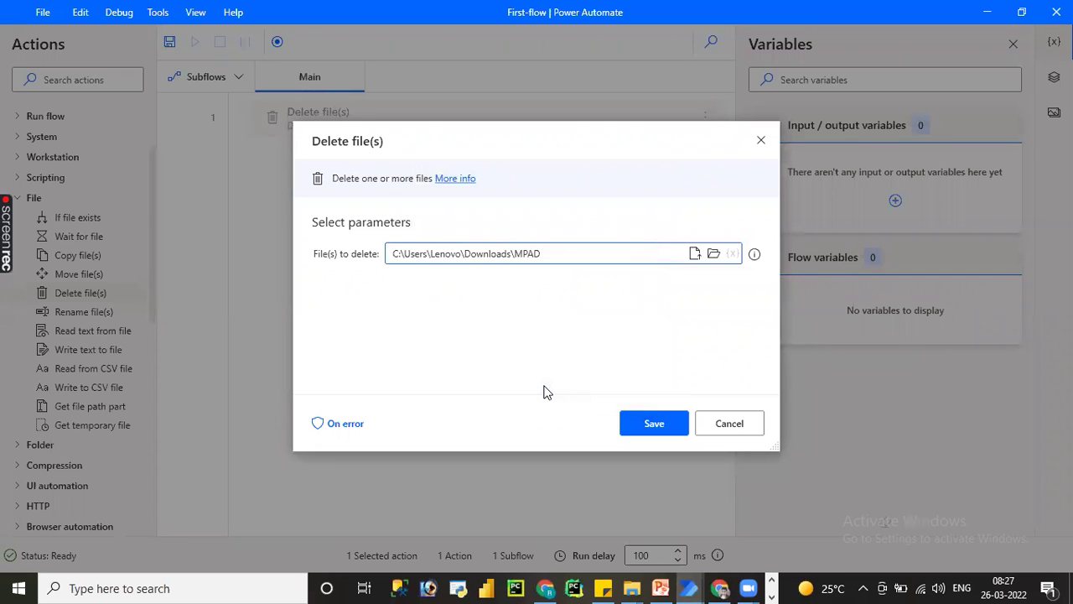
- Confirm the Delete file(s) action's settings, save the flow and run it
click(649, 423)
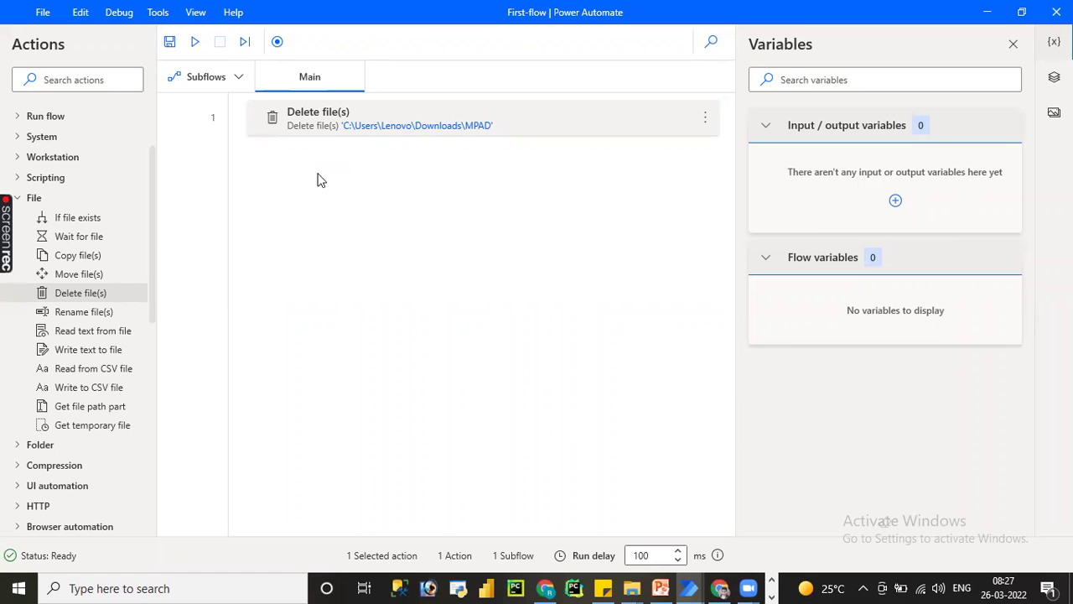
click(172, 42)
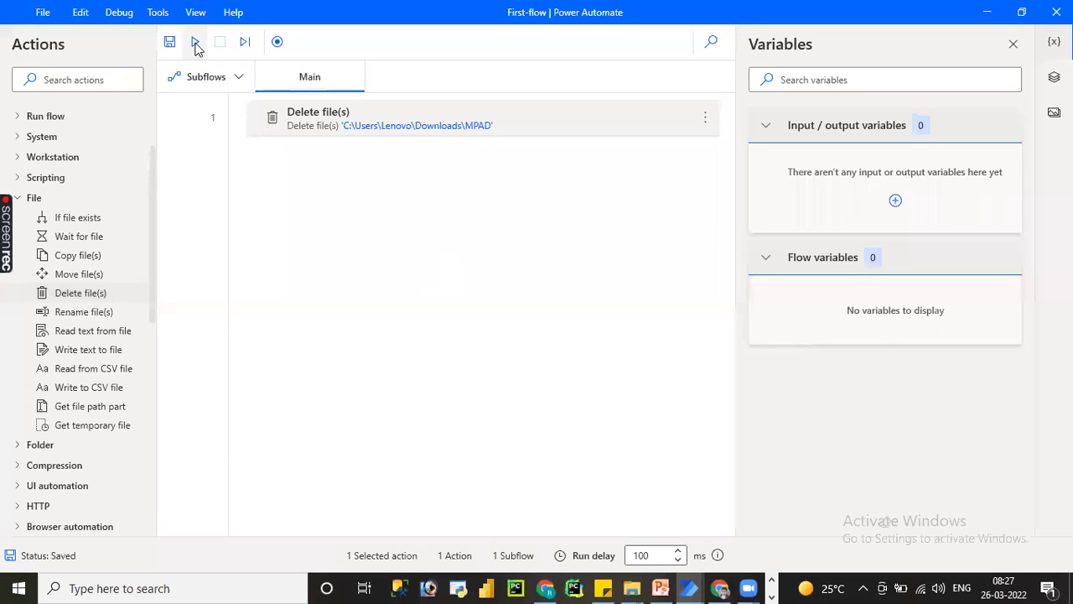
click(195, 42)
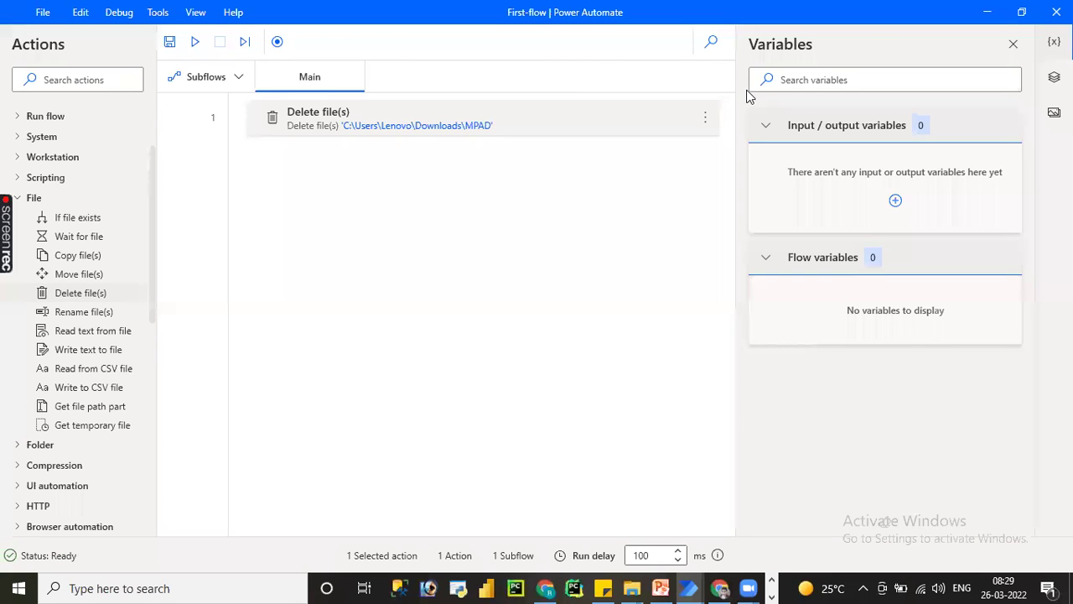
- Reopen the Delete file(s) action and select the MPAD folder in Downloads again as the target
double_click(433, 133)
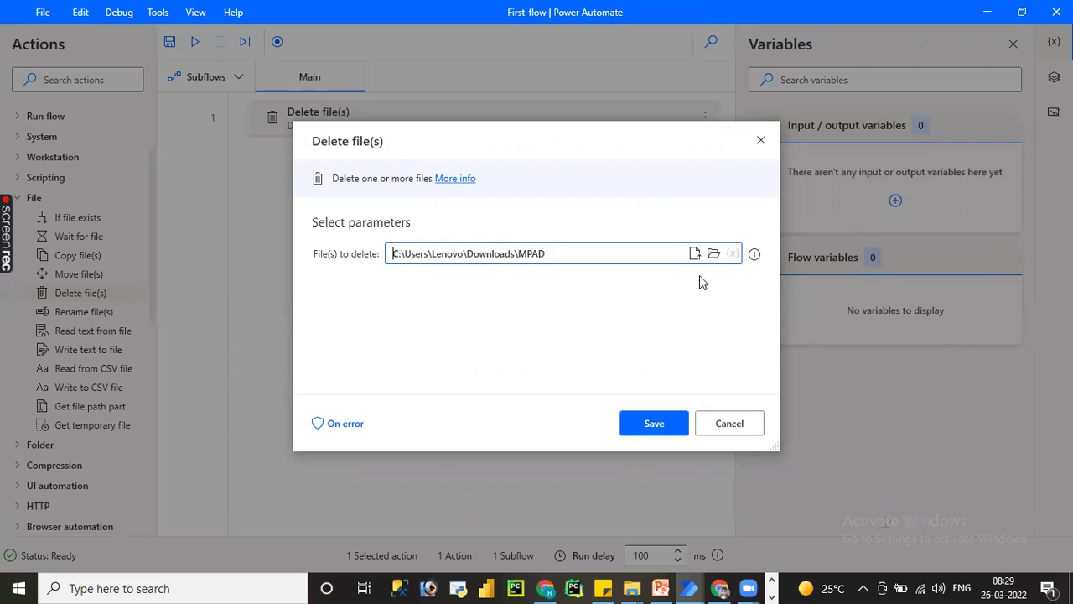
click(714, 254)
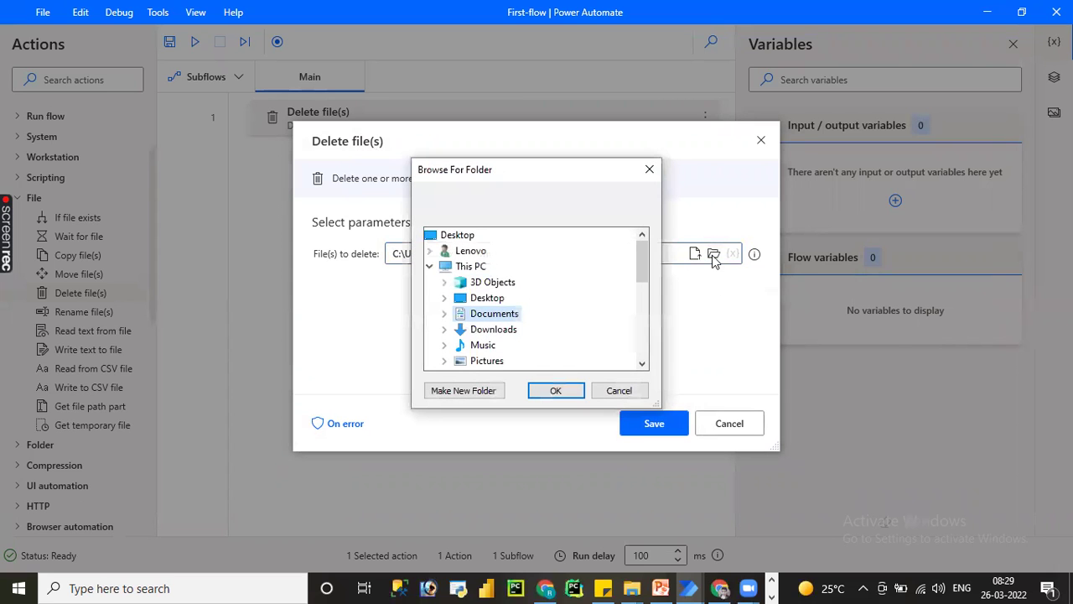
double_click(492, 329)
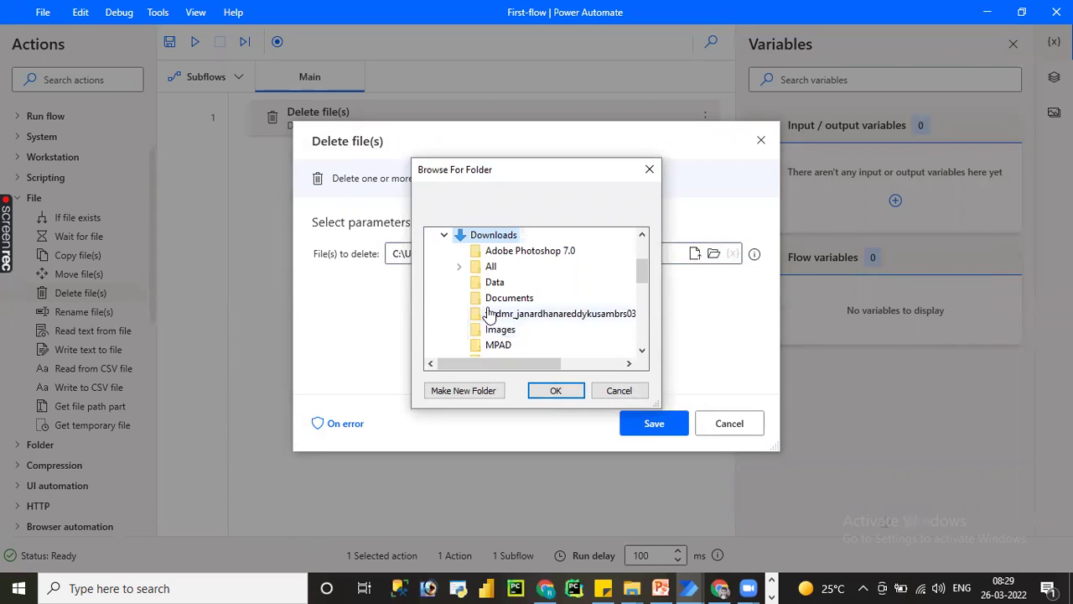
click(497, 345)
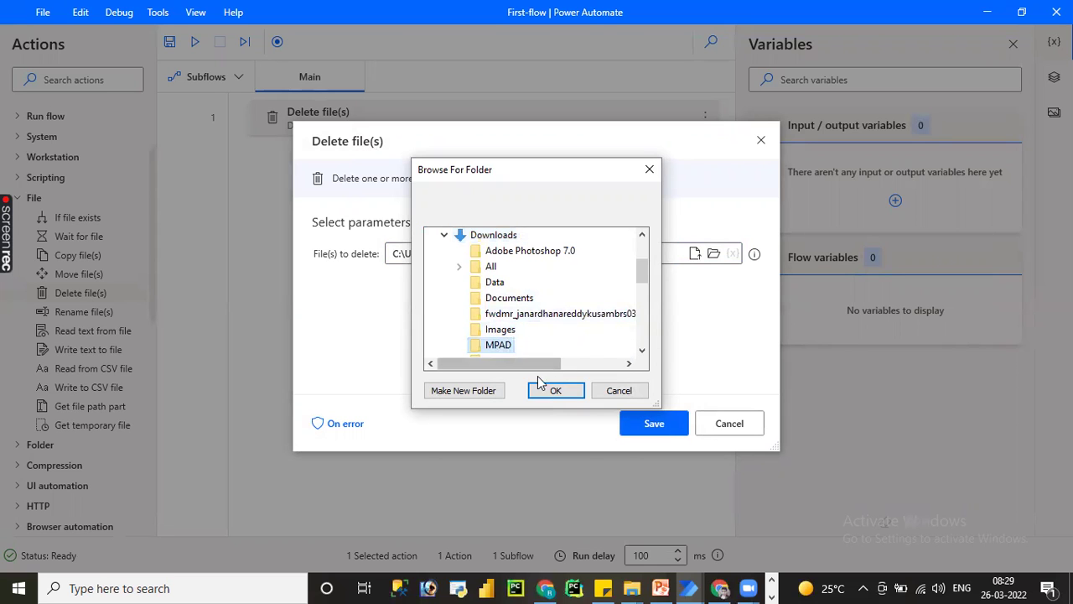
click(553, 393)
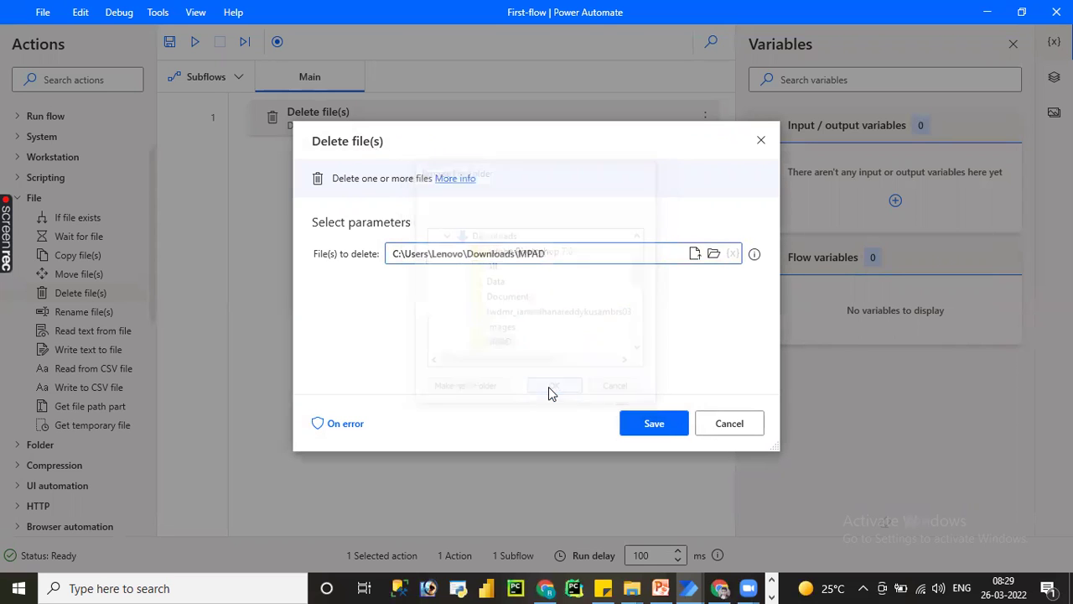
- Set the file to delete to New Text Document.txt in Downloads\MPAD and save the action
click(695, 254)
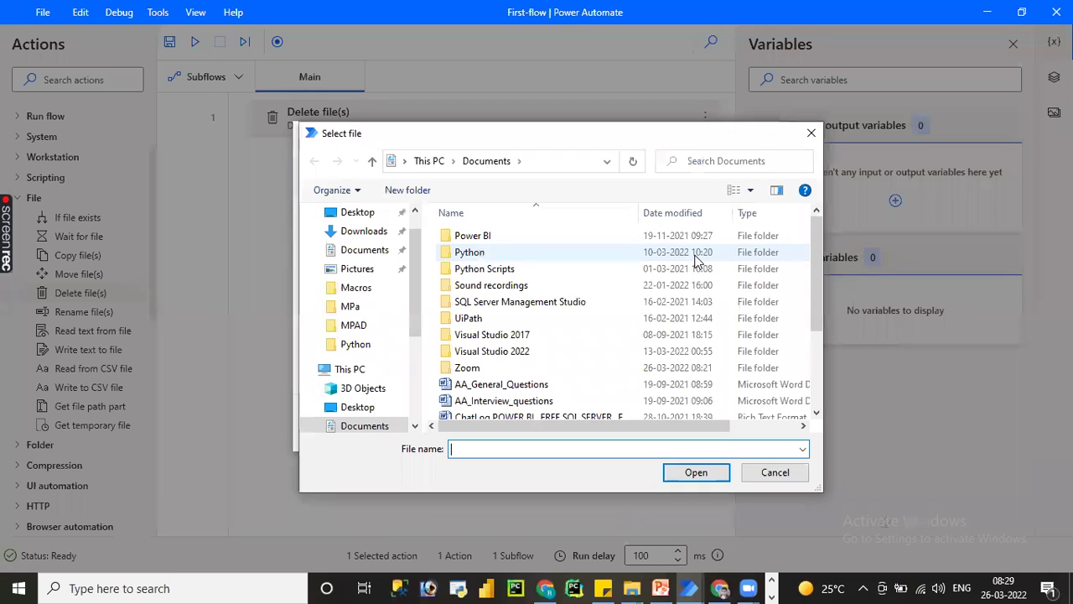
click(356, 232)
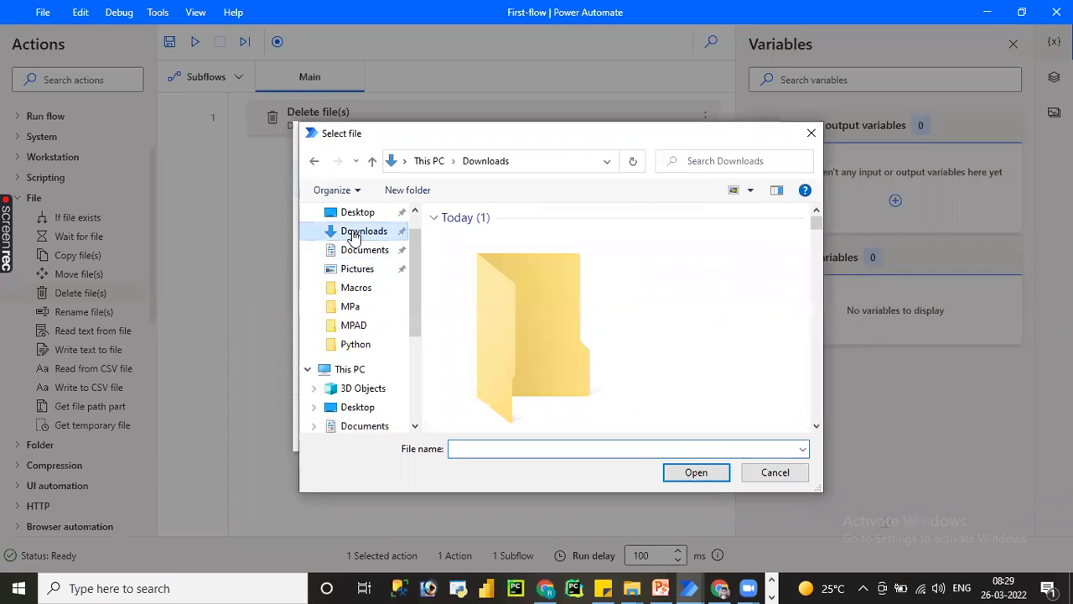
double_click(553, 355)
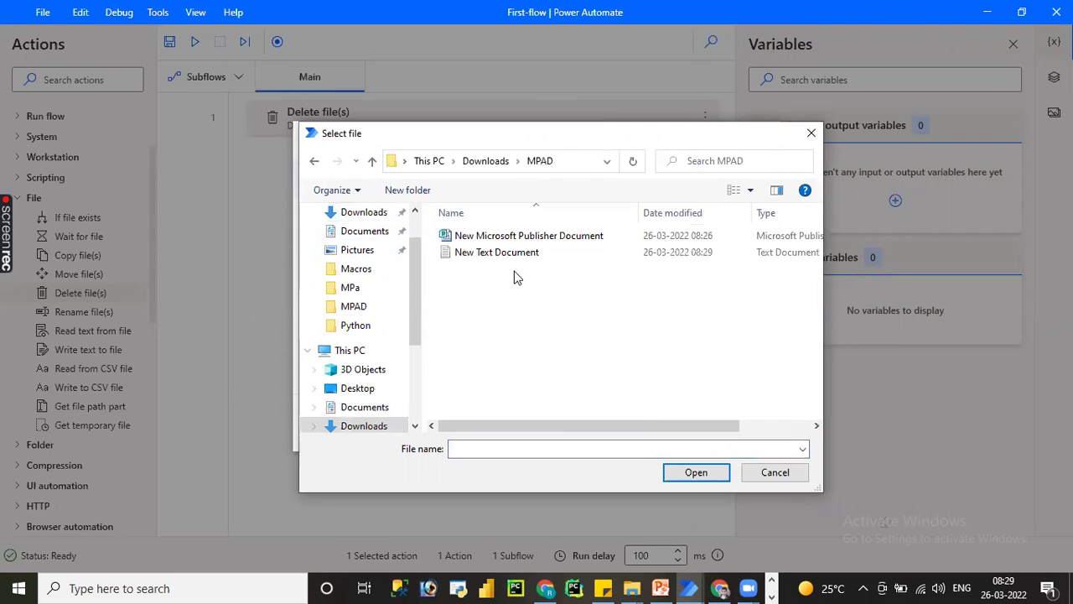
click(531, 253)
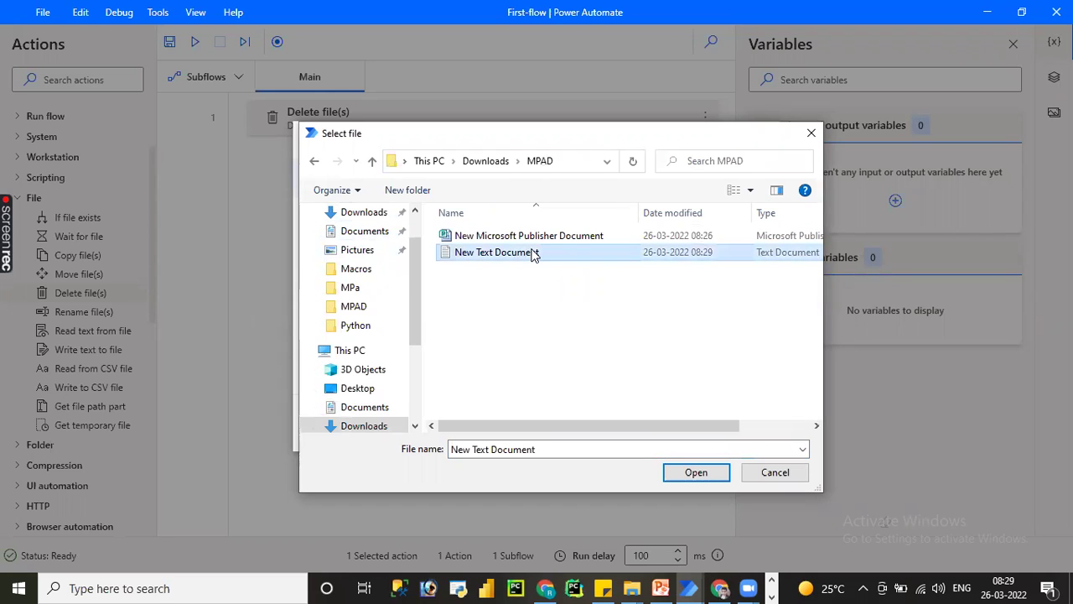
click(697, 472)
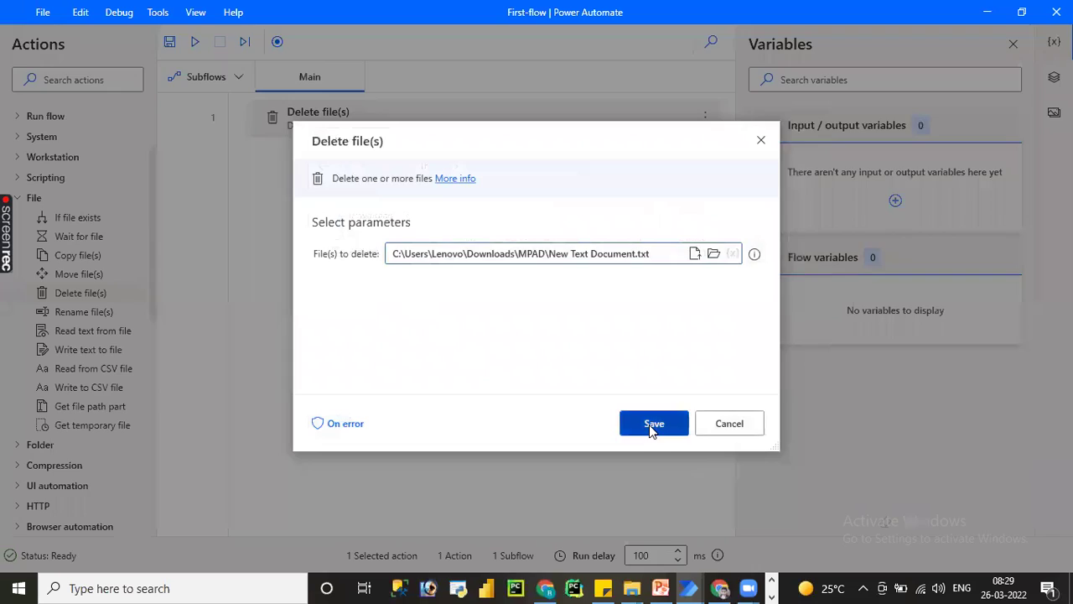
click(651, 425)
- Run the flow, check the contents of the MPAD folder in File Explorer and return to Power Automate
click(195, 43)
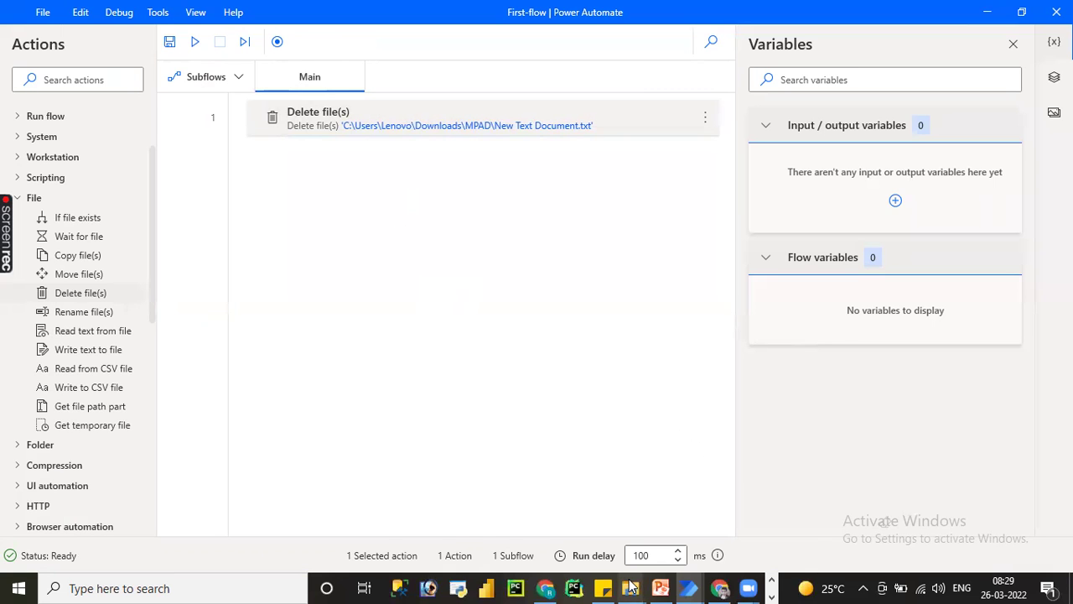
mouse_move(631, 587)
click(698, 535)
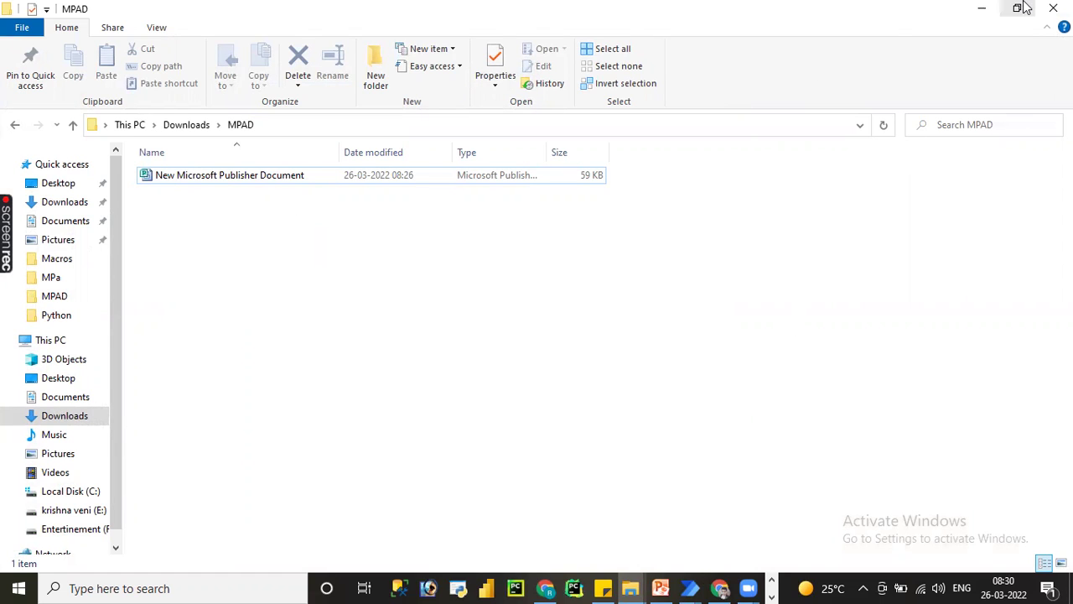
click(981, 9)
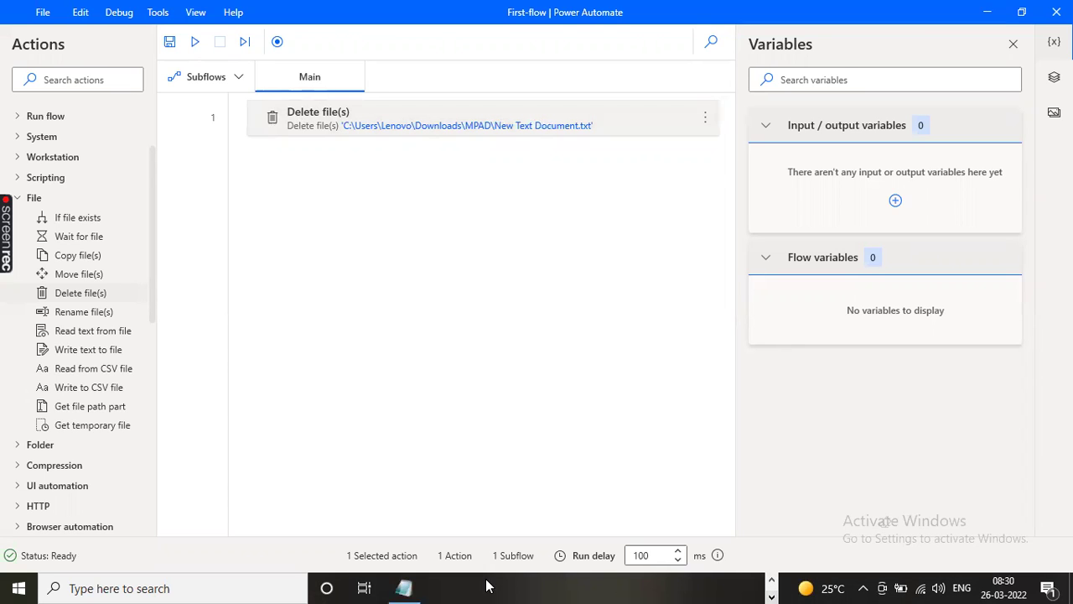
- Switch to the Notepad notes, add the lines "txt file" and "eixt" below the list of file operations, and return to Power Automate
click(401, 588)
click(675, 261)
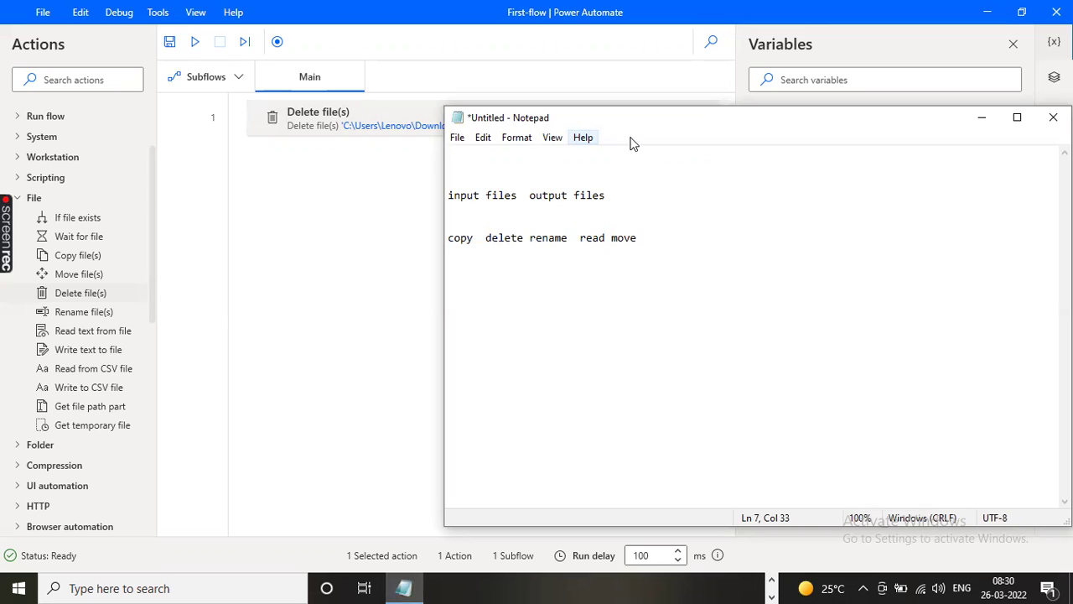
drag(628, 128, 613, 187)
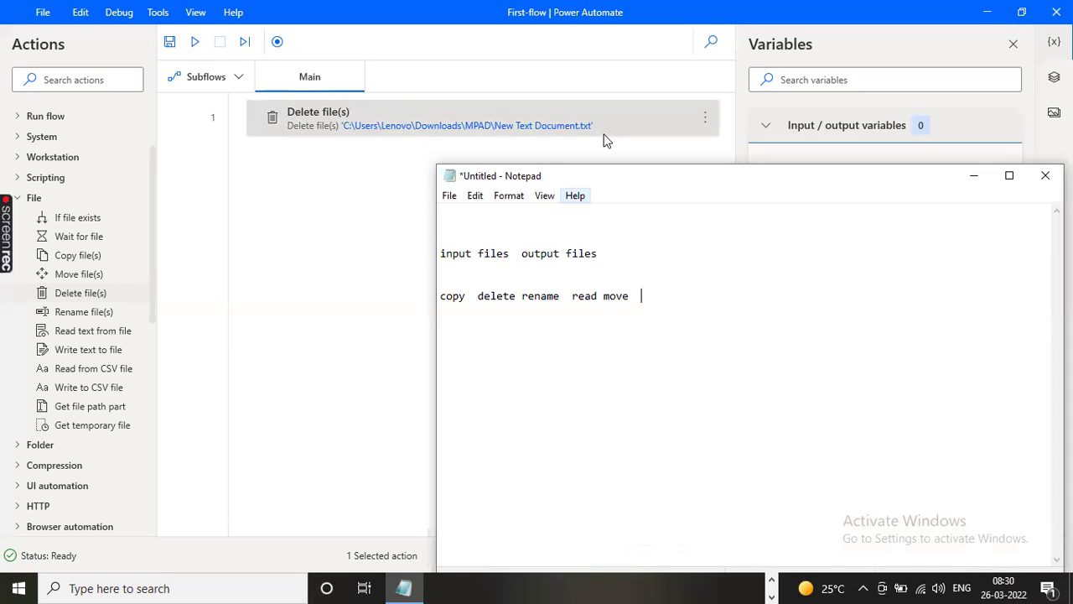
key(Return)
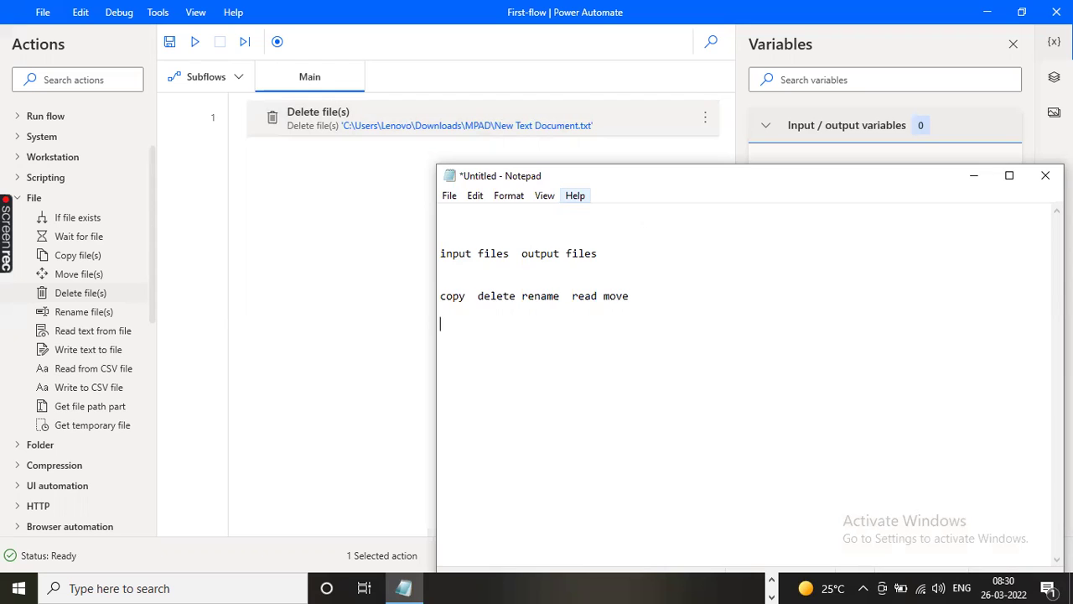
text(txt file)
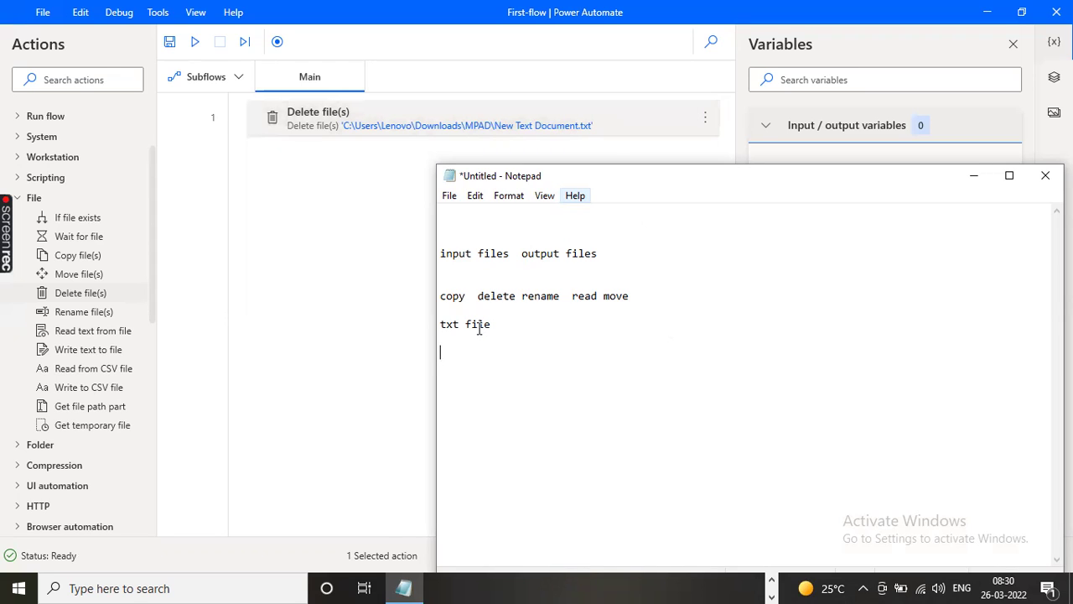
text(eixt)
click(290, 251)
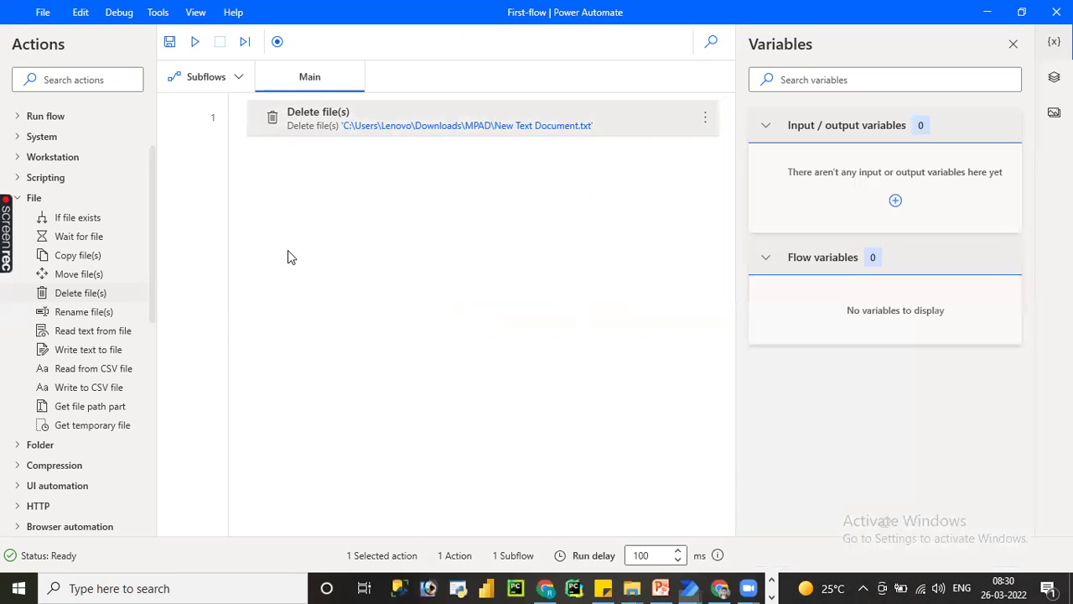
- Check the MPAD folder in File Explorer once more and run the flow again from Power Automate
mouse_move(639, 587)
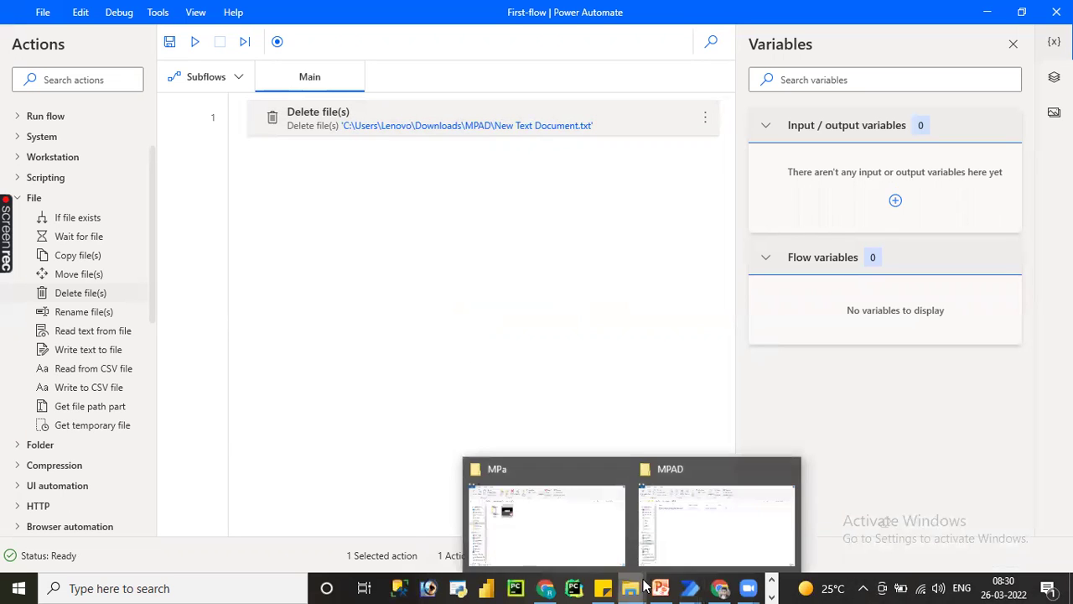
click(699, 553)
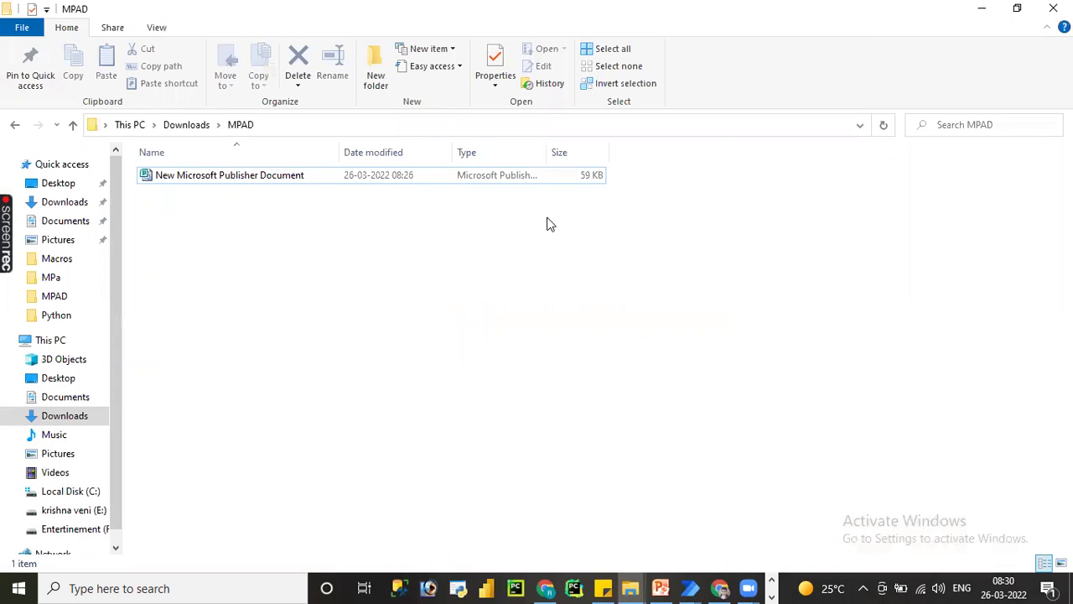
click(982, 10)
click(195, 42)
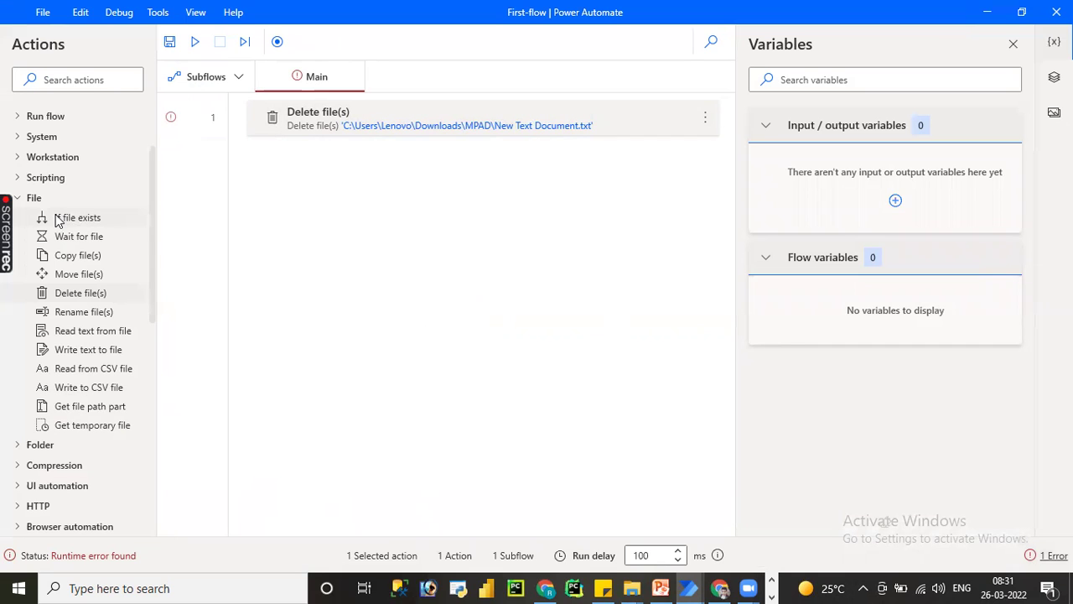
drag(88, 218, 305, 164)
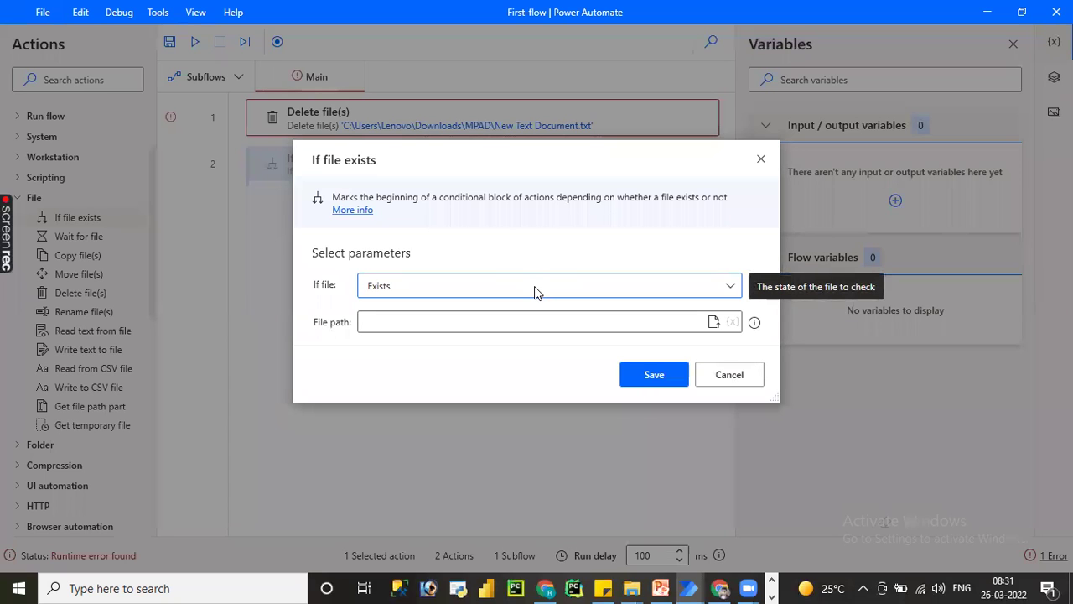
click(713, 324)
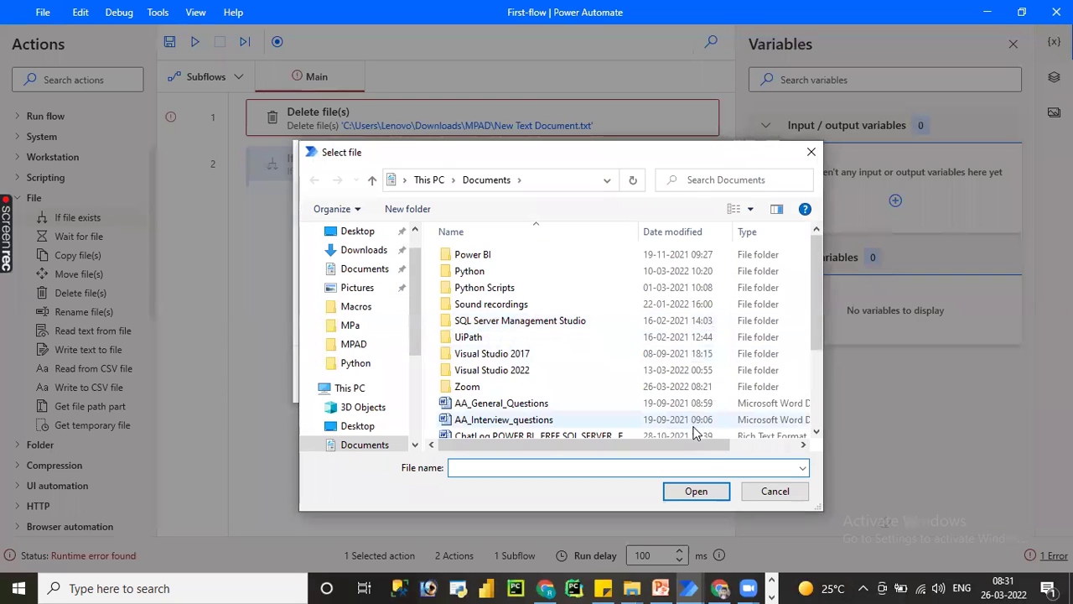
click(762, 491)
click(708, 376)
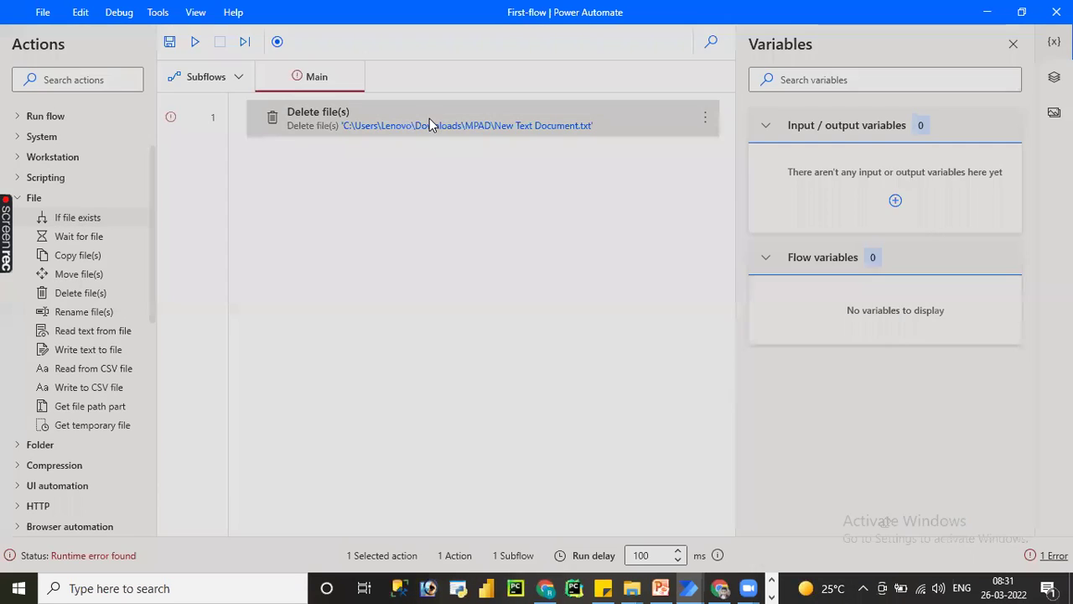
- Copy the path of the file to delete from the Delete file(s) action and close it without changes
double_click(429, 119)
triple_click(468, 254)
key(ctrl+c)
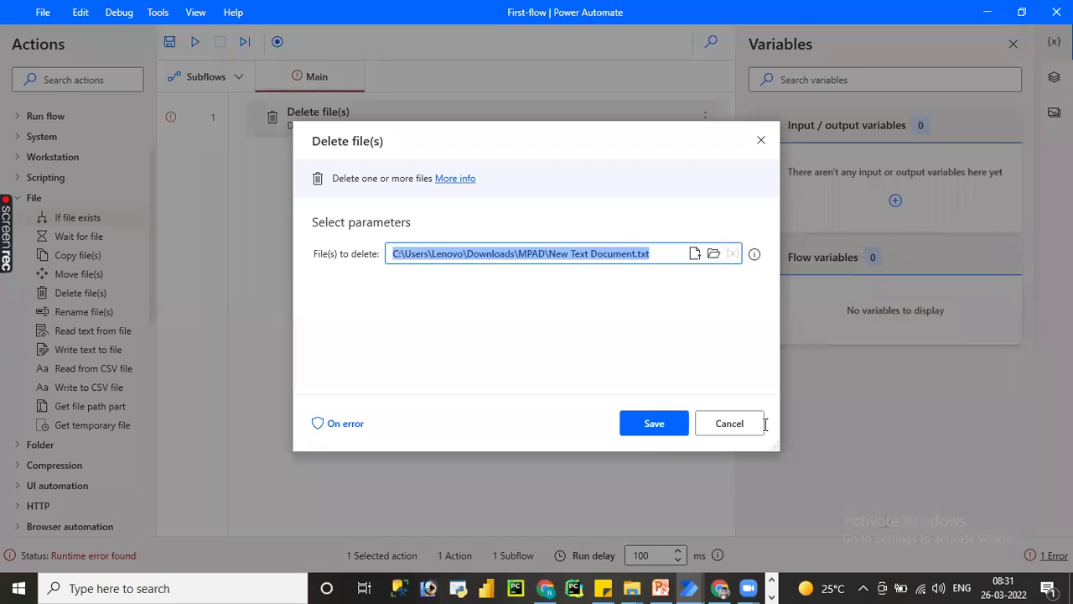
click(735, 423)
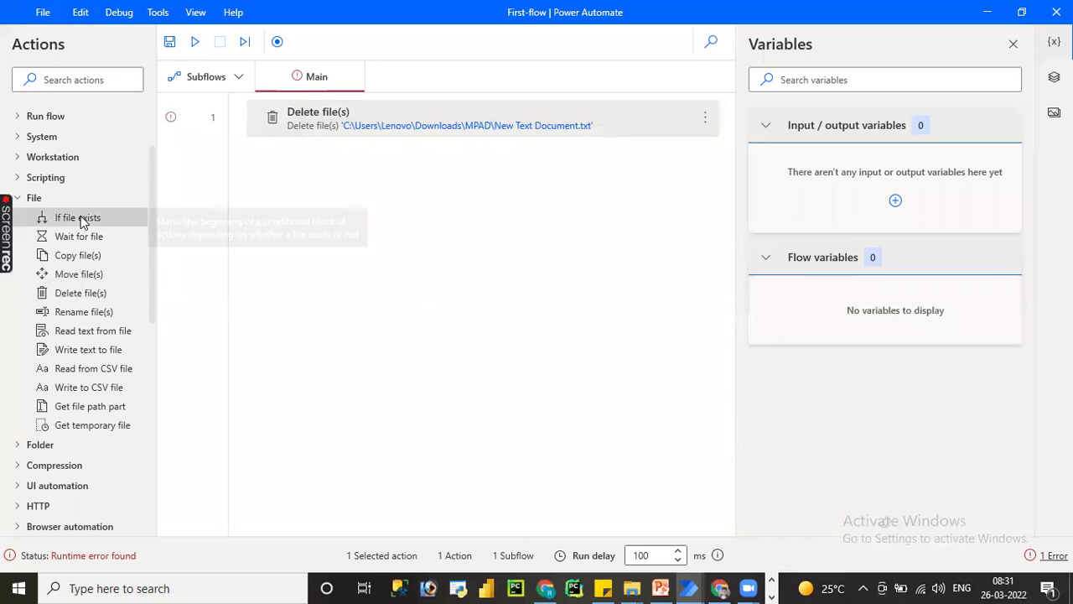
- Add an If file exists action below Delete file(s), with the state Exists and the copied New Text Document.txt path as file path
drag(82, 220, 476, 230)
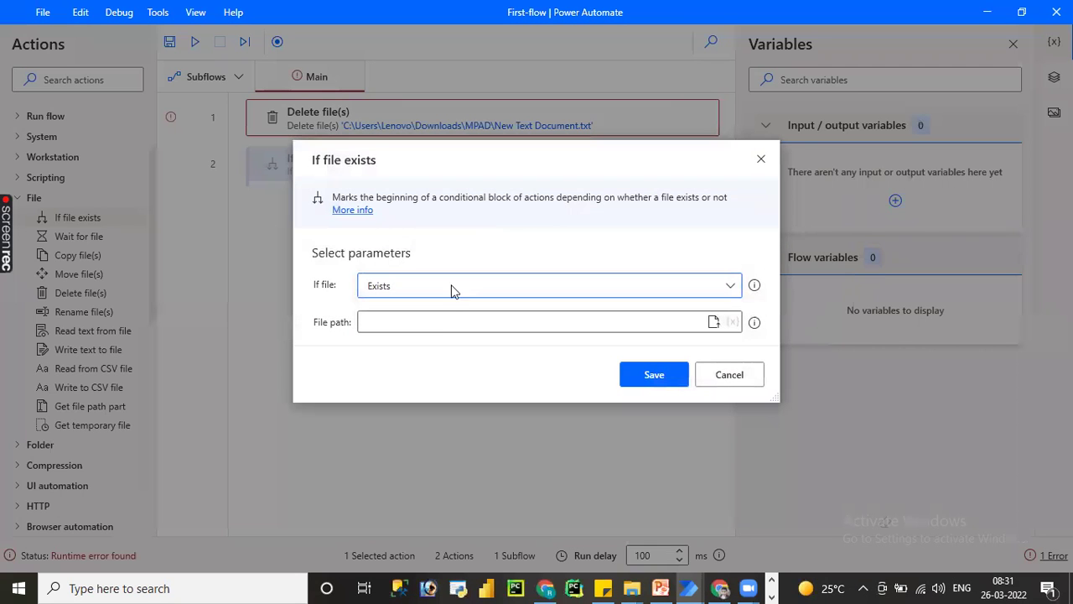
click(434, 318)
key(ctrl+v)
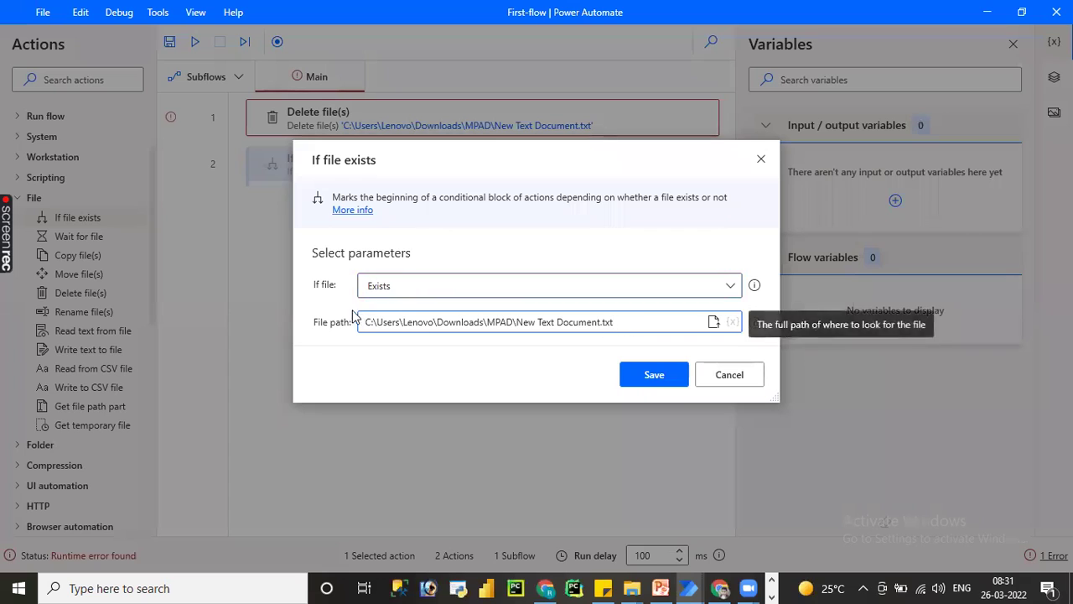
click(445, 289)
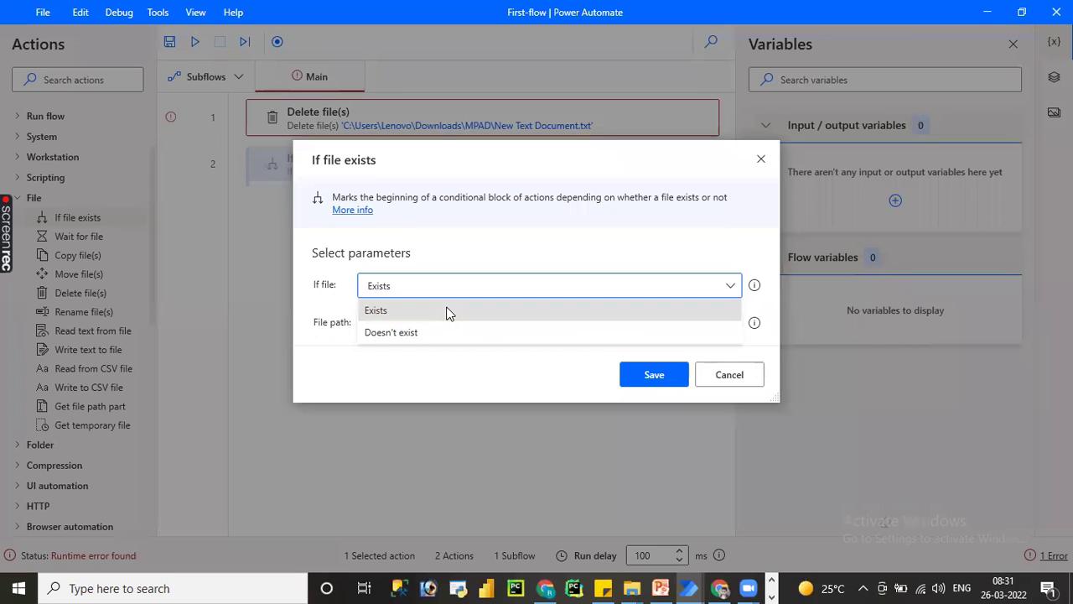
click(447, 311)
click(635, 372)
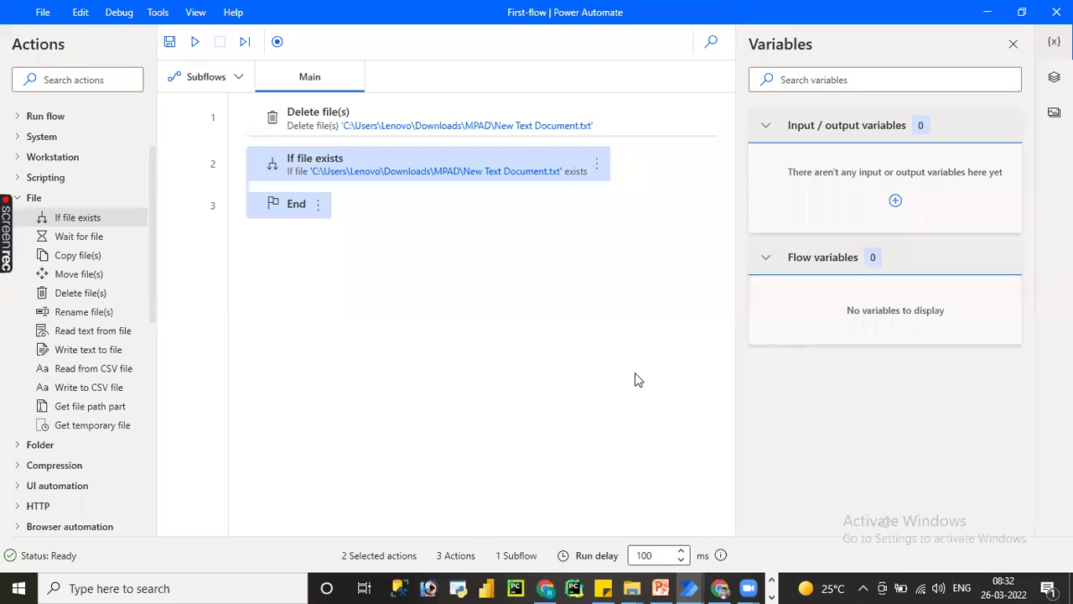
- Move the Delete file(s) action inside the If file exists block and save the flow
drag(374, 113, 374, 187)
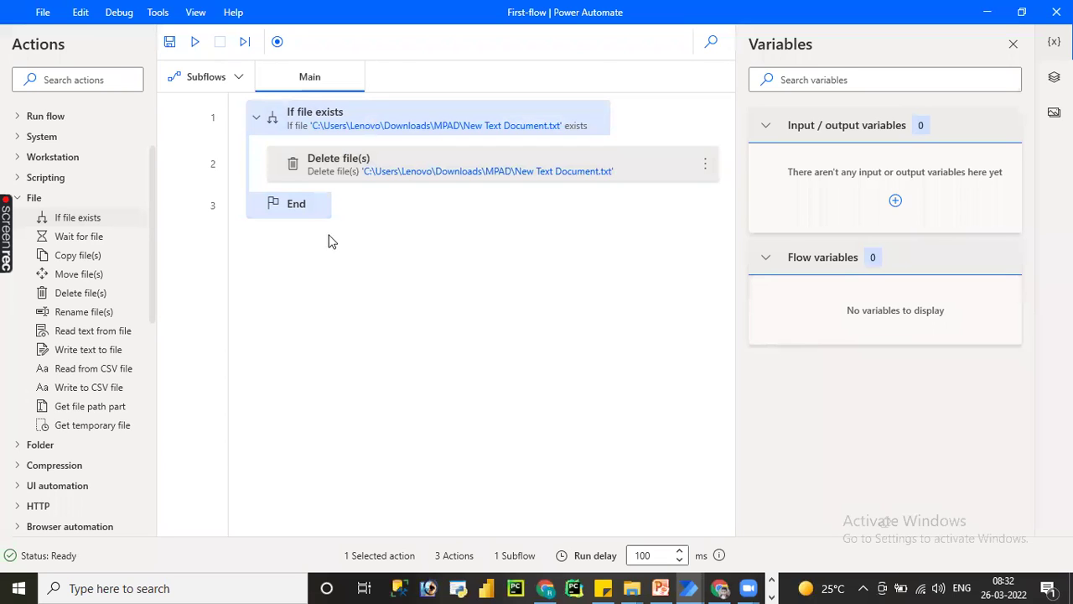
click(170, 41)
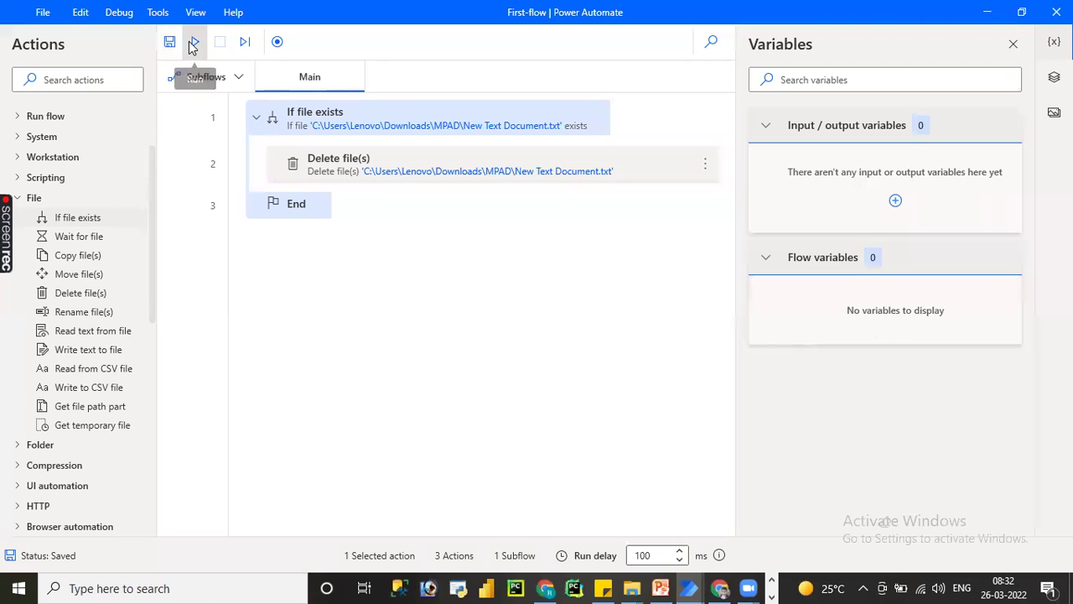
- Run the flow with the If file exists check around the delete action
click(193, 43)
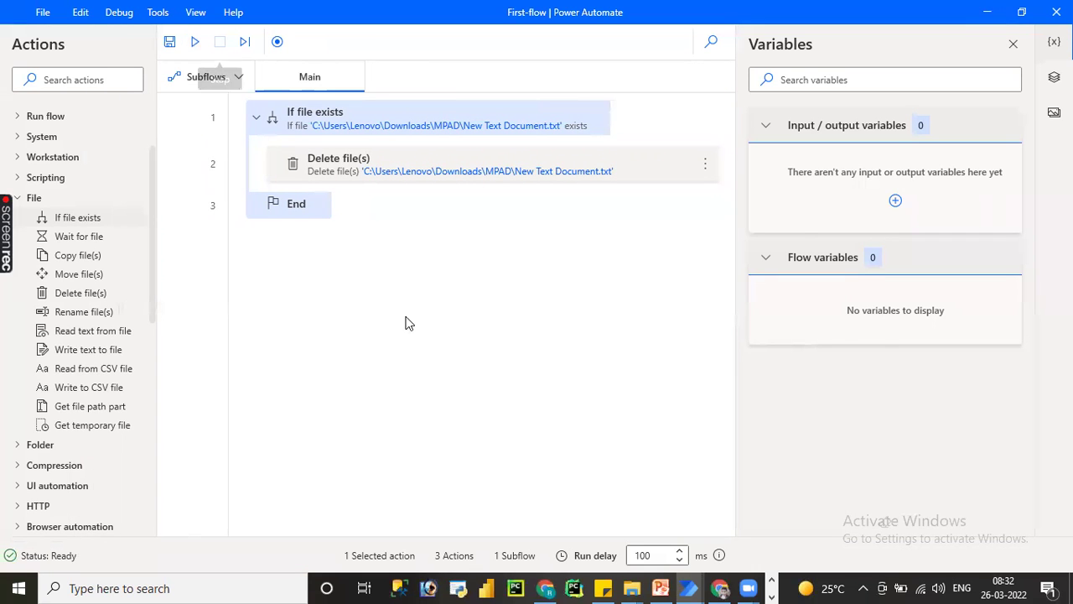
- Switch to the untitled Notepad window, clear all of its notes and return to the flow
click(772, 580)
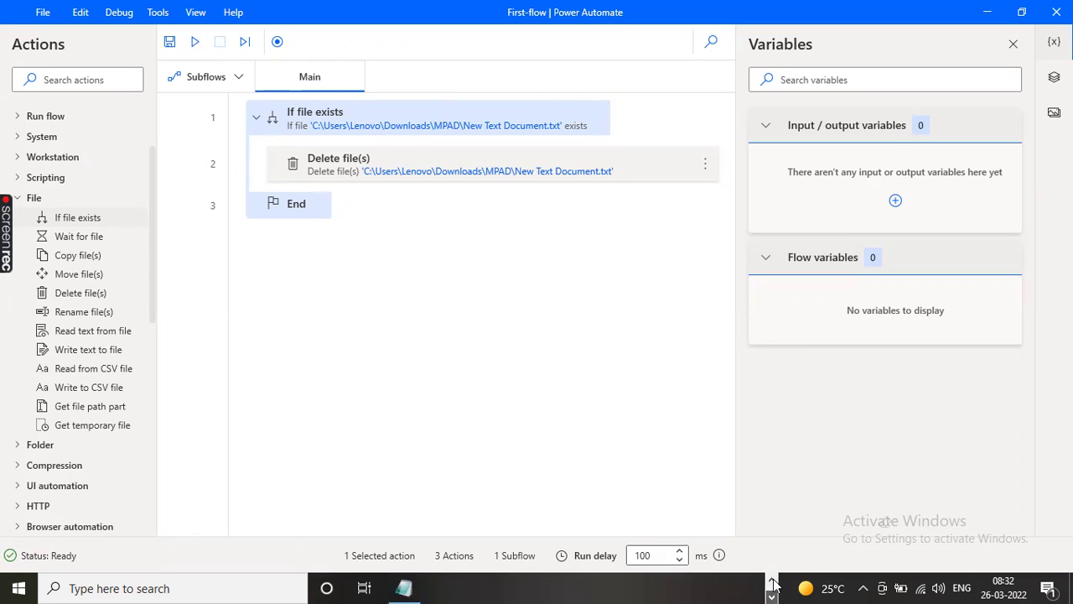
click(404, 587)
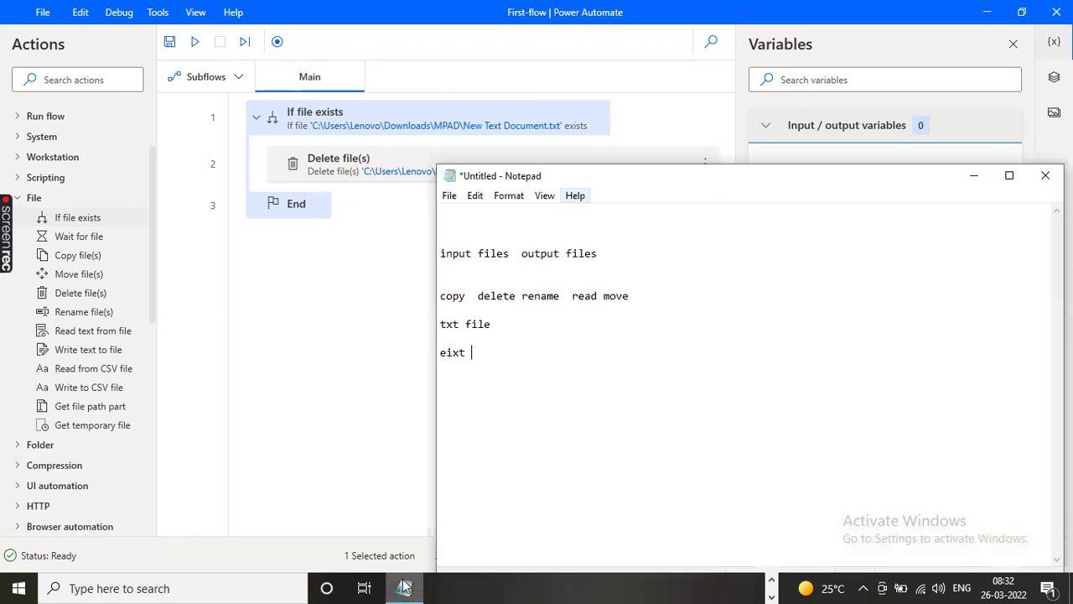
double_click(457, 295)
double_click(493, 296)
double_click(537, 296)
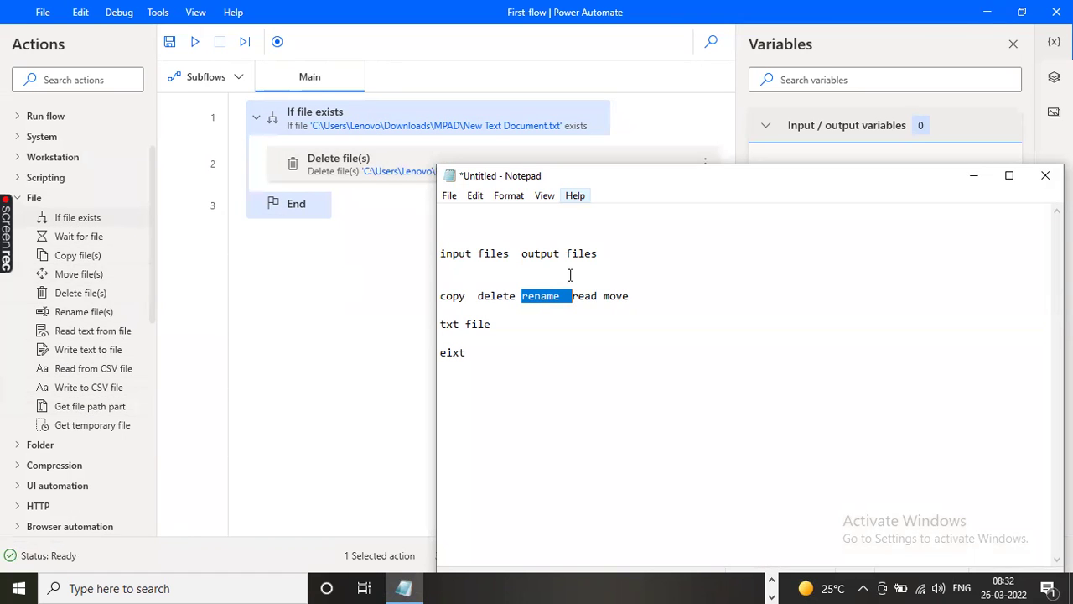
drag(502, 361, 443, 256)
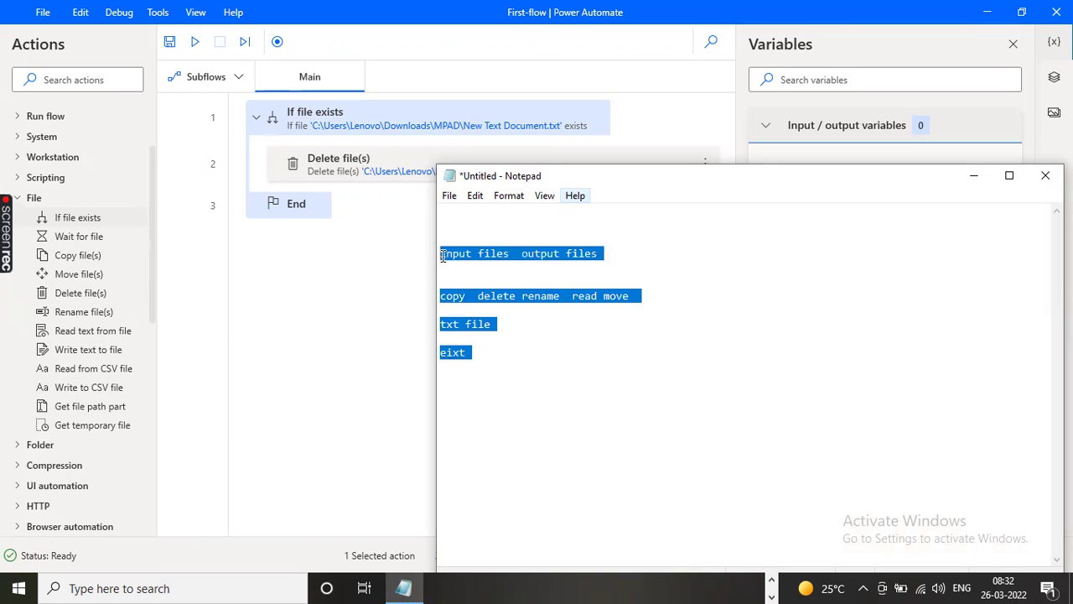
key(BackSpace)
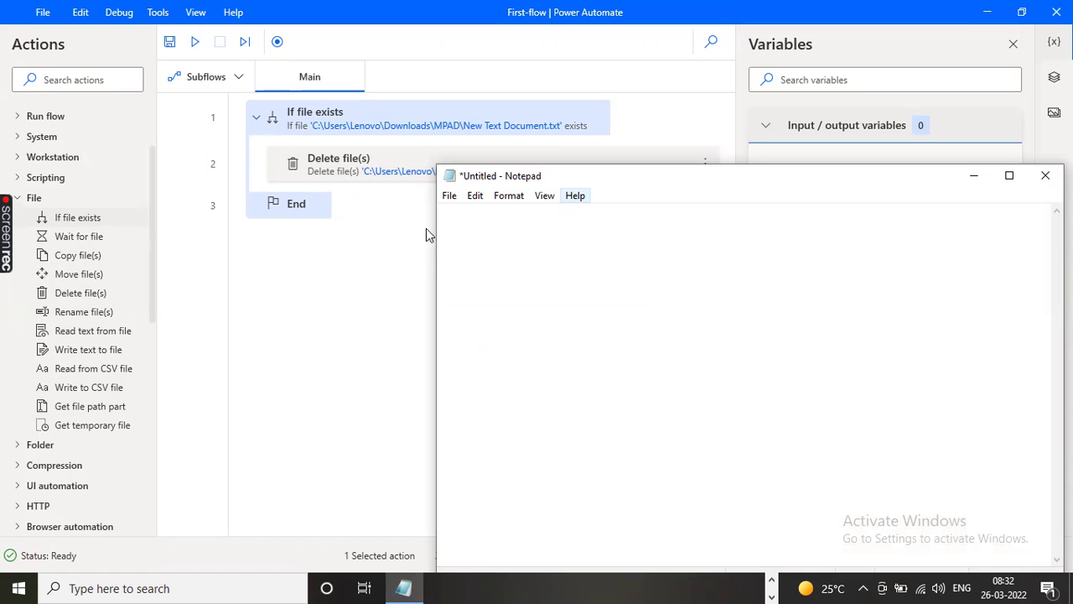
click(361, 173)
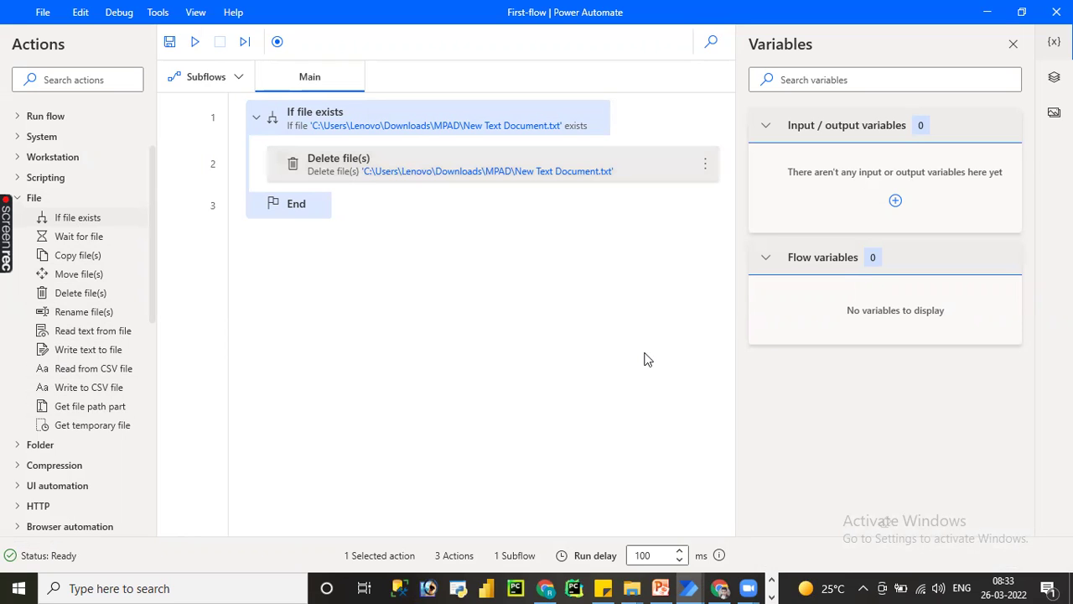
- Delete all actions from the Main subflow
click(771, 594)
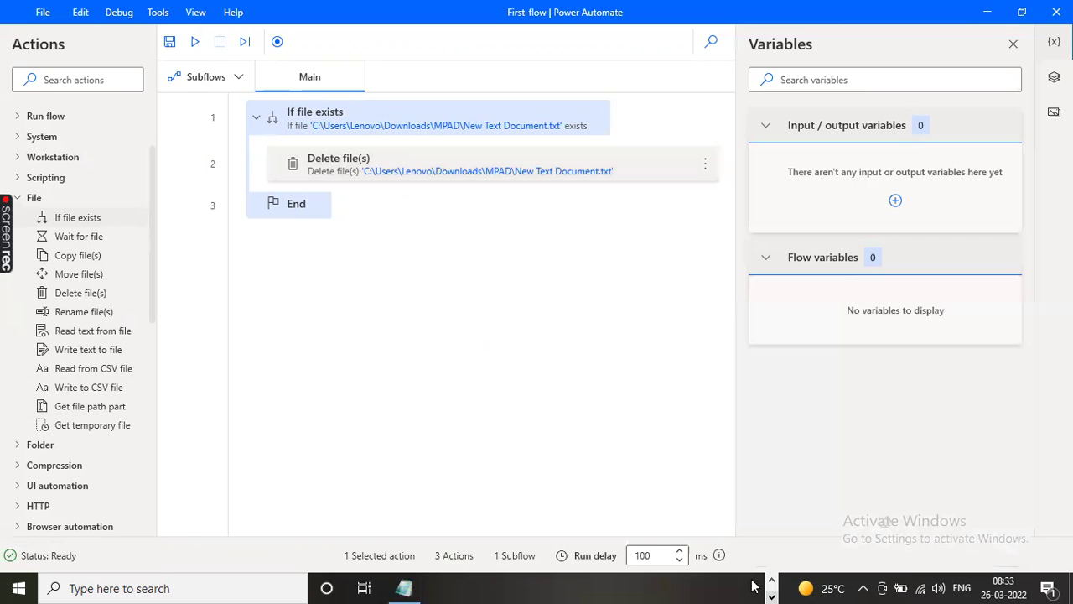
click(404, 588)
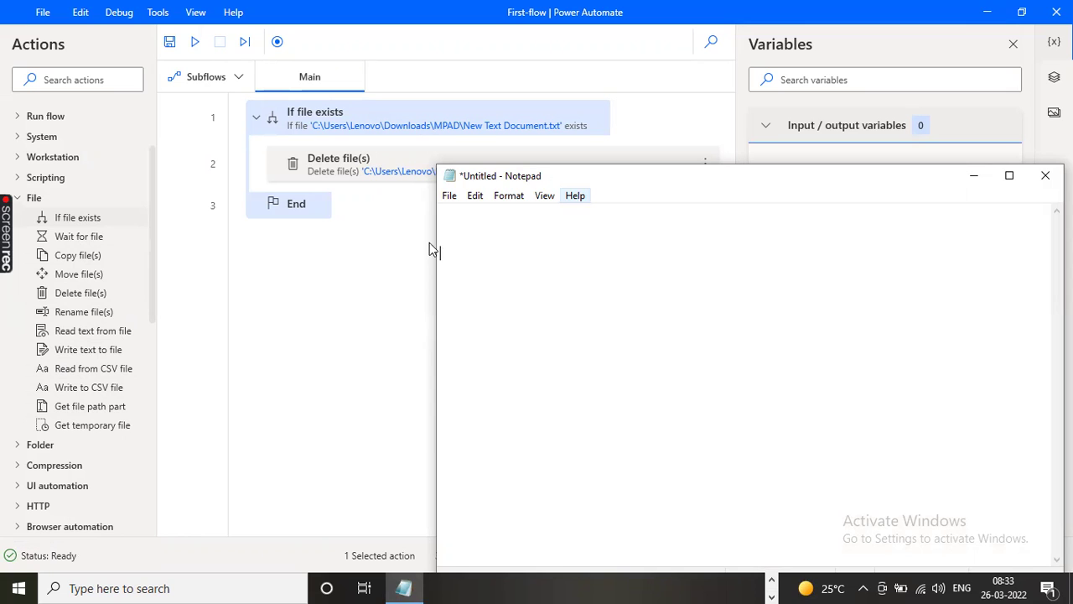
click(307, 204)
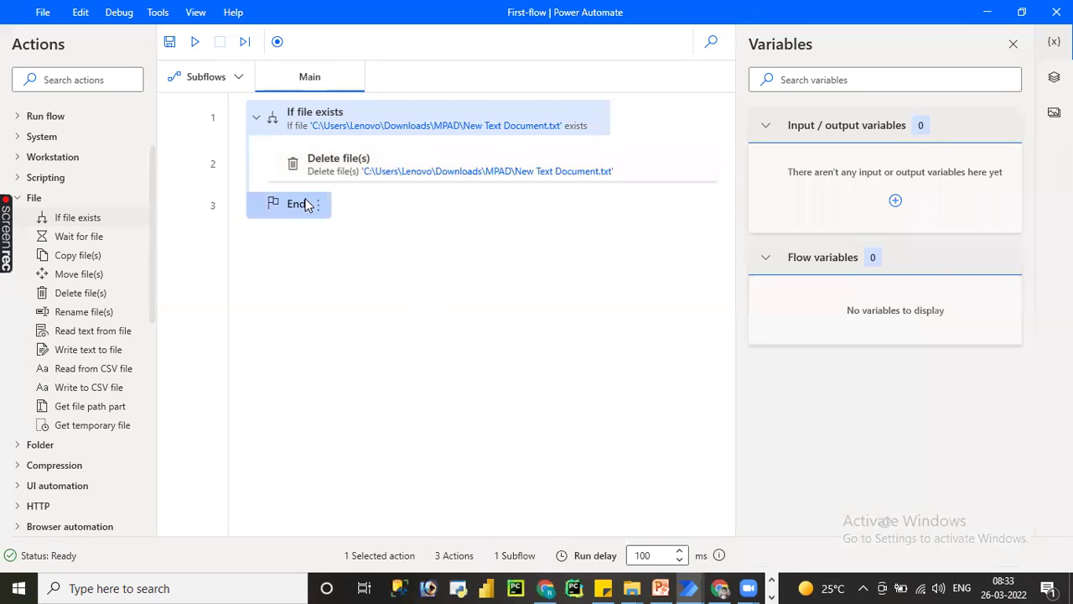
key(ctrl+a)
key(Delete)
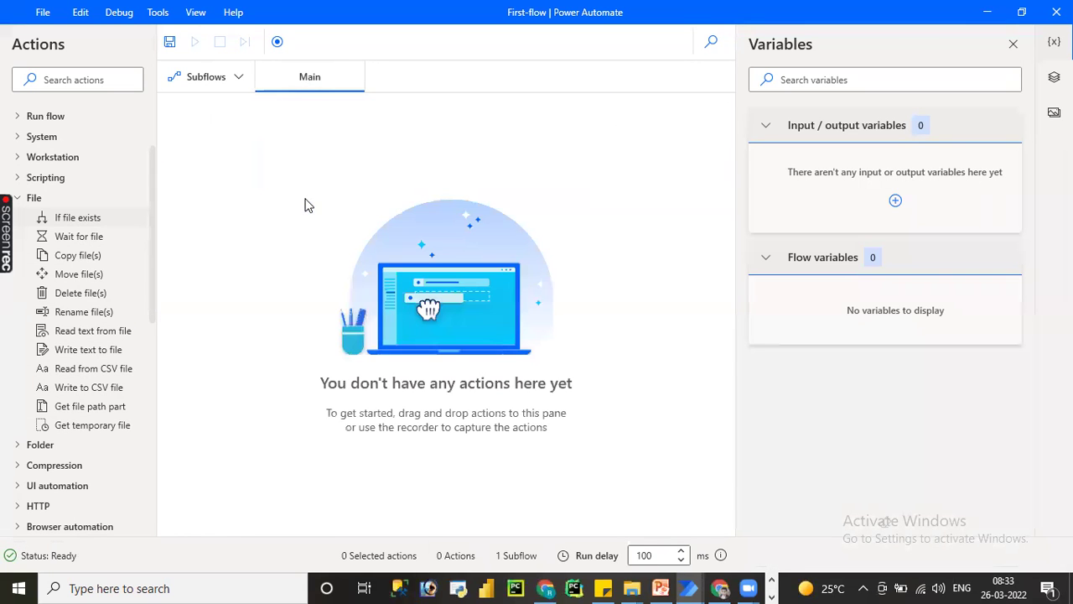
- Add a new Delete file(s) action to the empty Main subflow
click(70, 295)
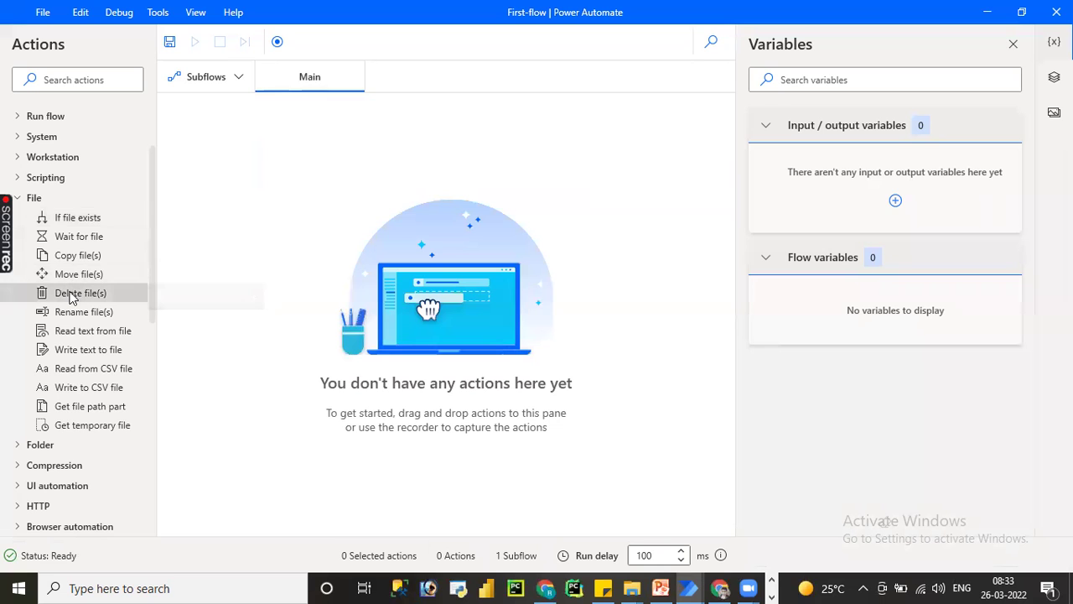
drag(71, 296, 291, 256)
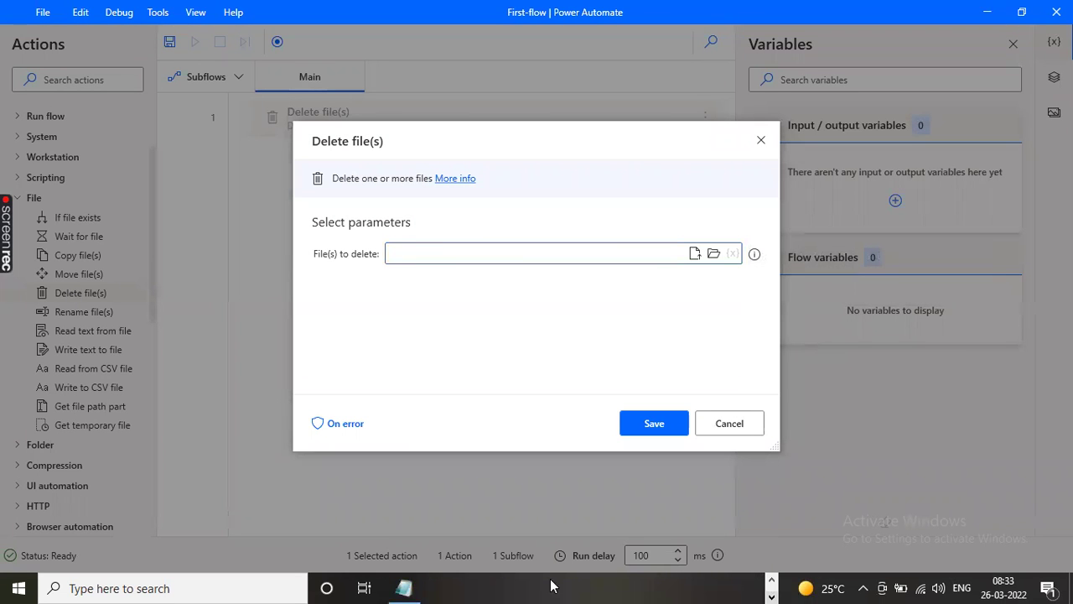
click(409, 588)
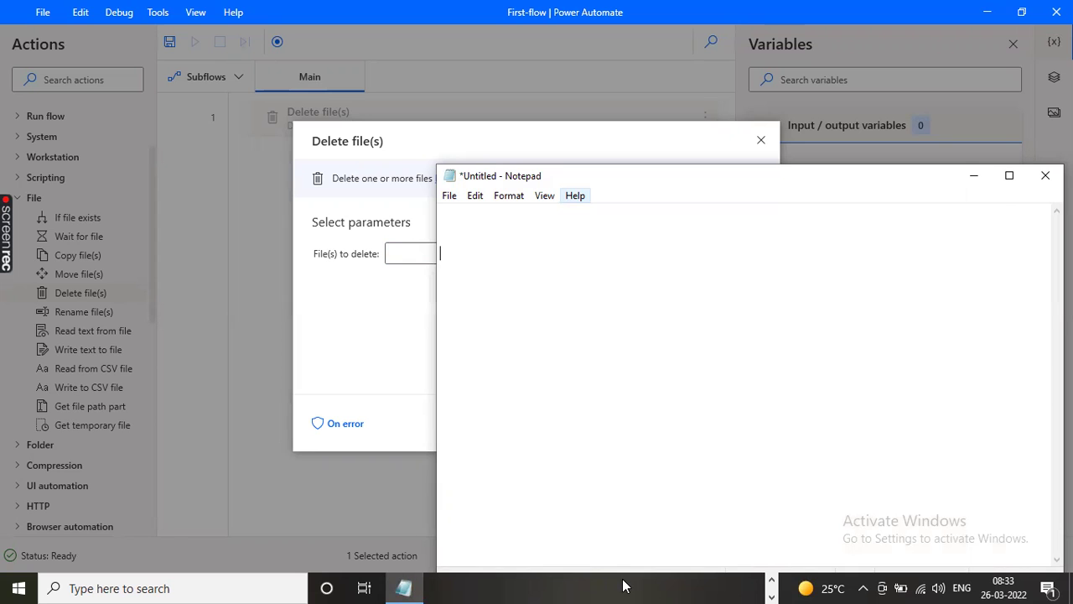
click(359, 354)
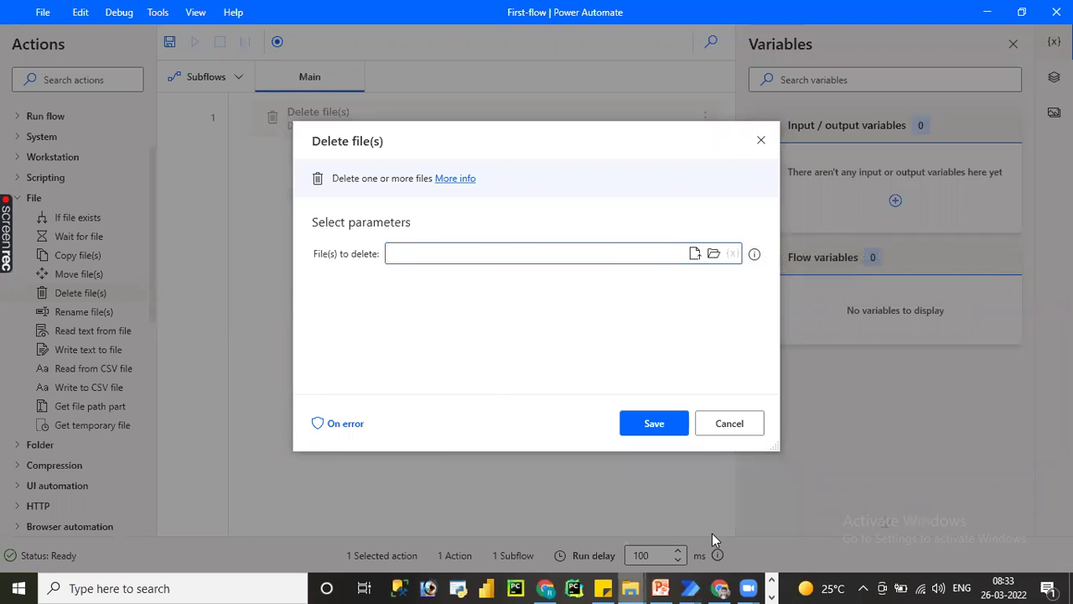
- Switch to File Explorer, create four text documents with default names in the MPAD folder and return to the First-flow window
key(alt+Tab)
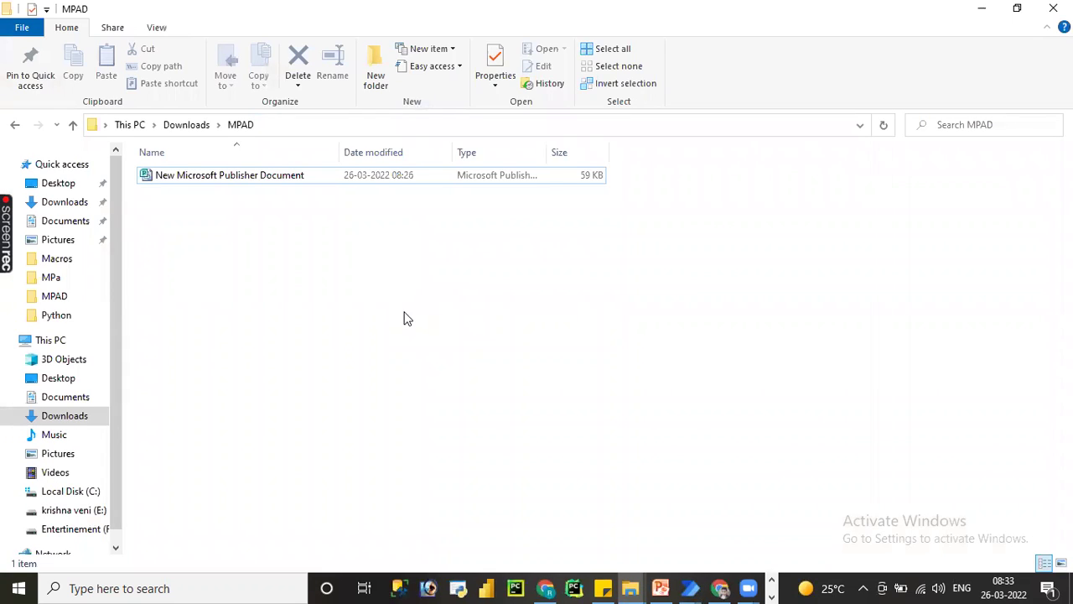
right_click(407, 318)
mouse_move(642, 278)
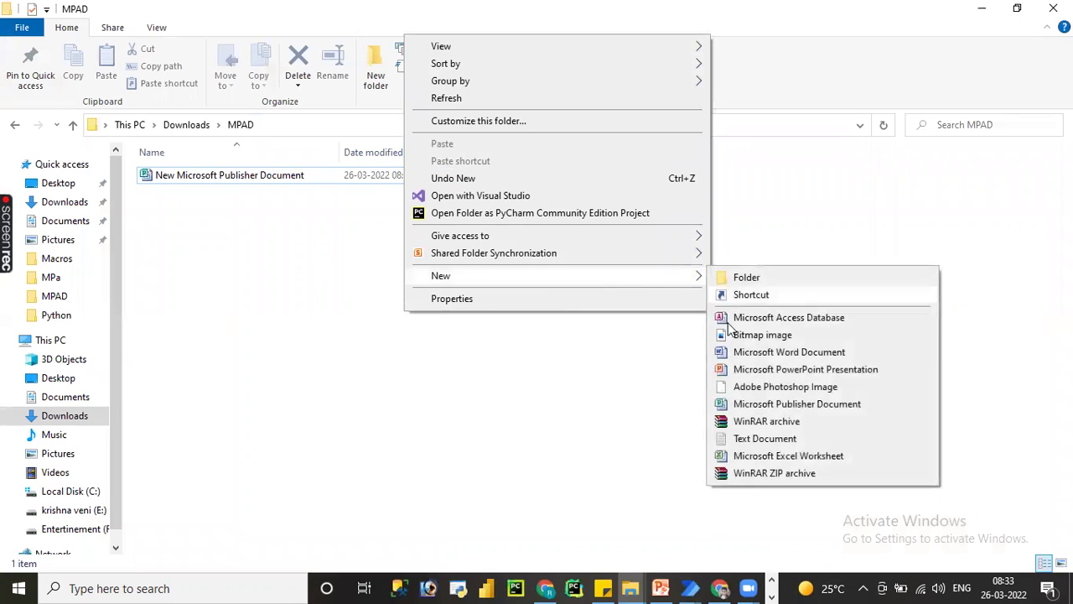
click(752, 438)
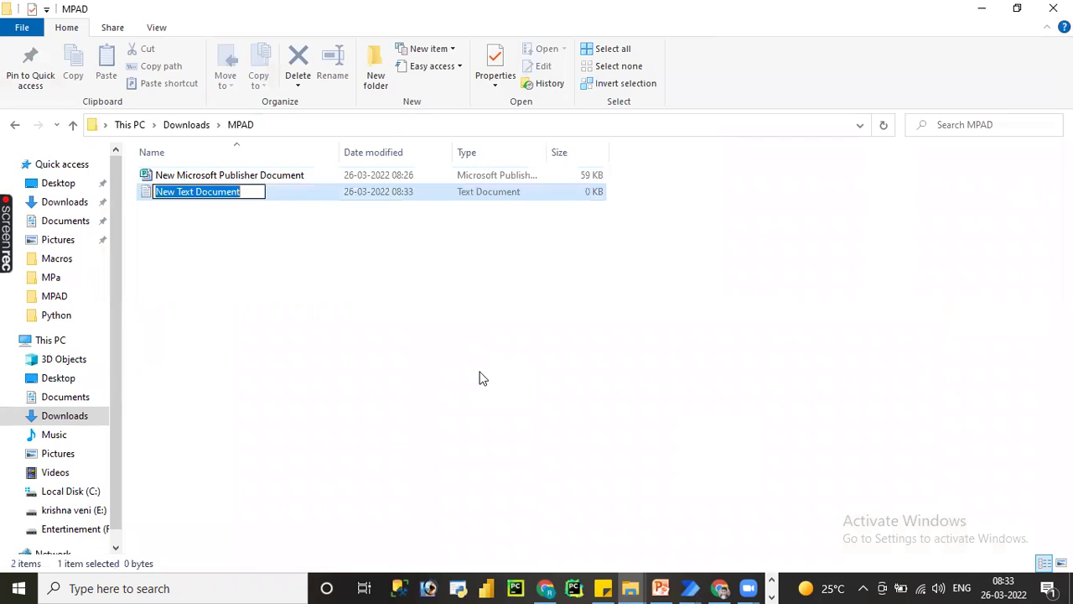
key(Return)
right_click(480, 377)
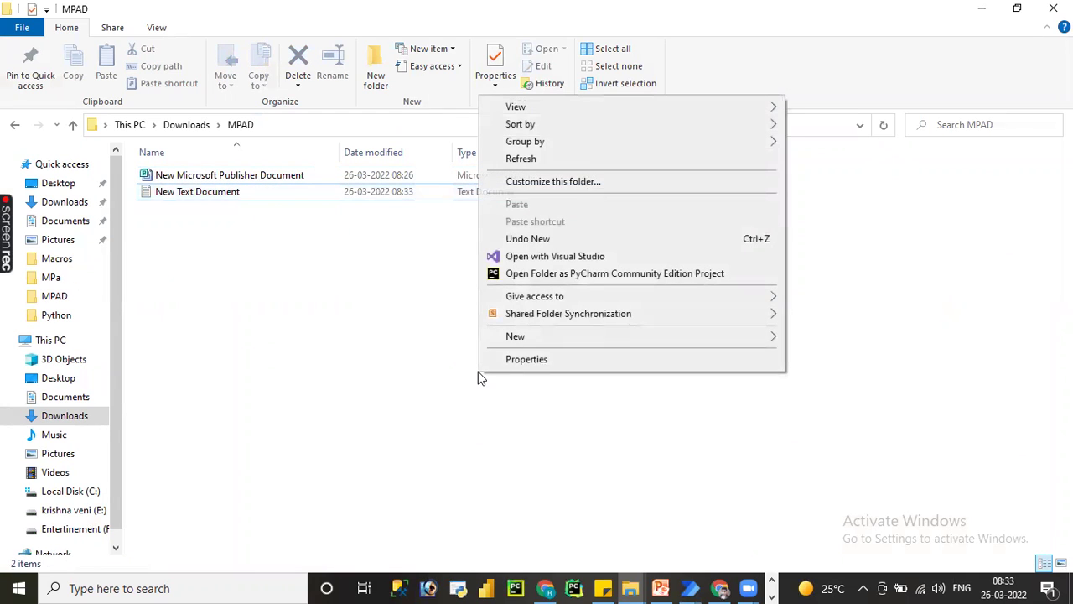
mouse_move(654, 336)
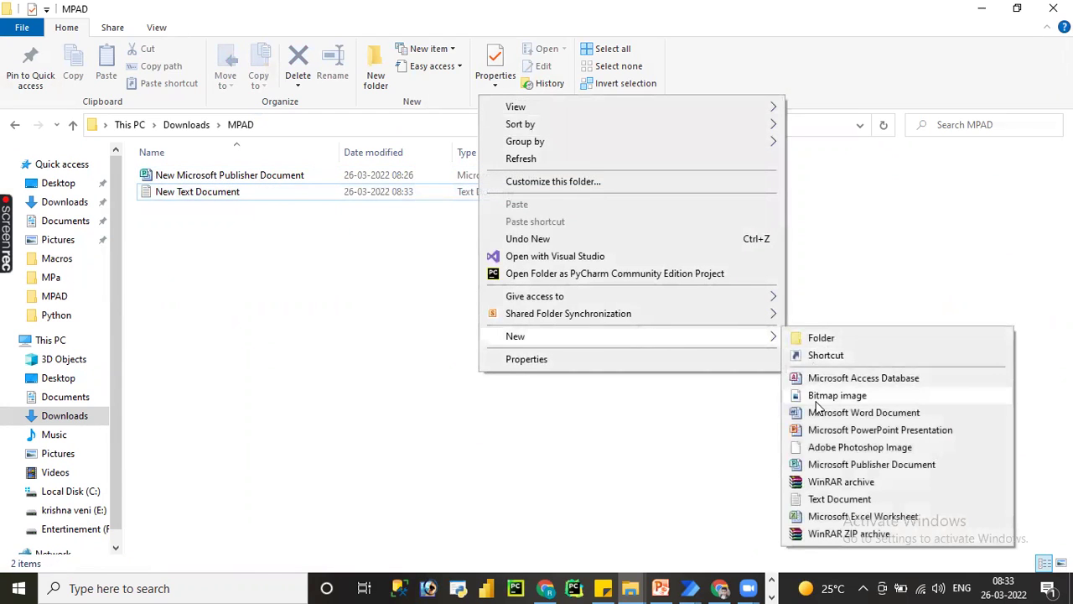
click(816, 500)
key(Return)
right_click(583, 316)
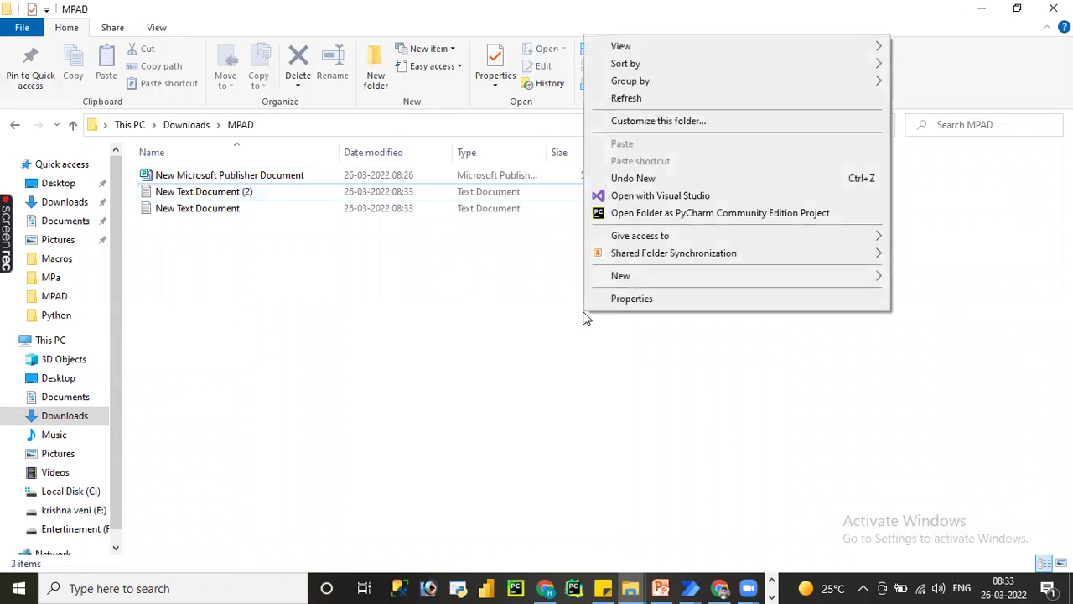
mouse_move(733, 285)
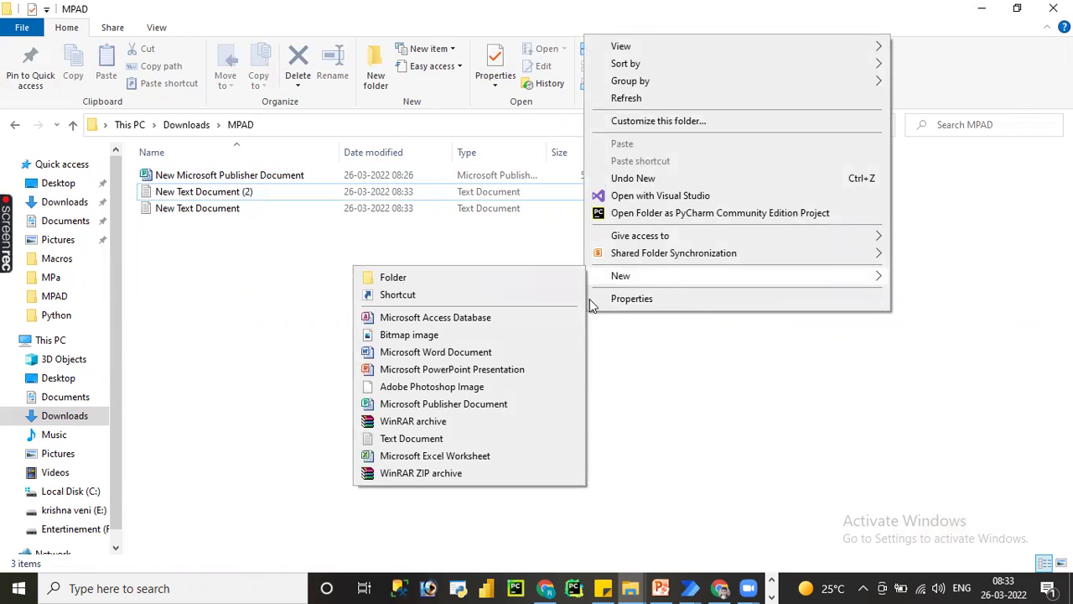
click(449, 439)
key(Return)
right_click(594, 379)
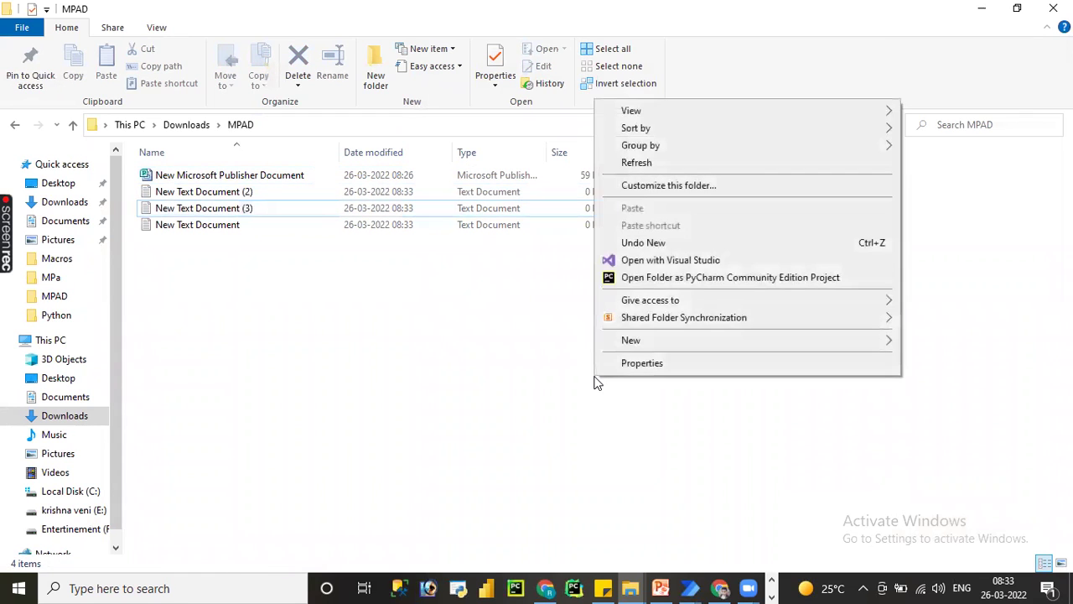
mouse_move(680, 344)
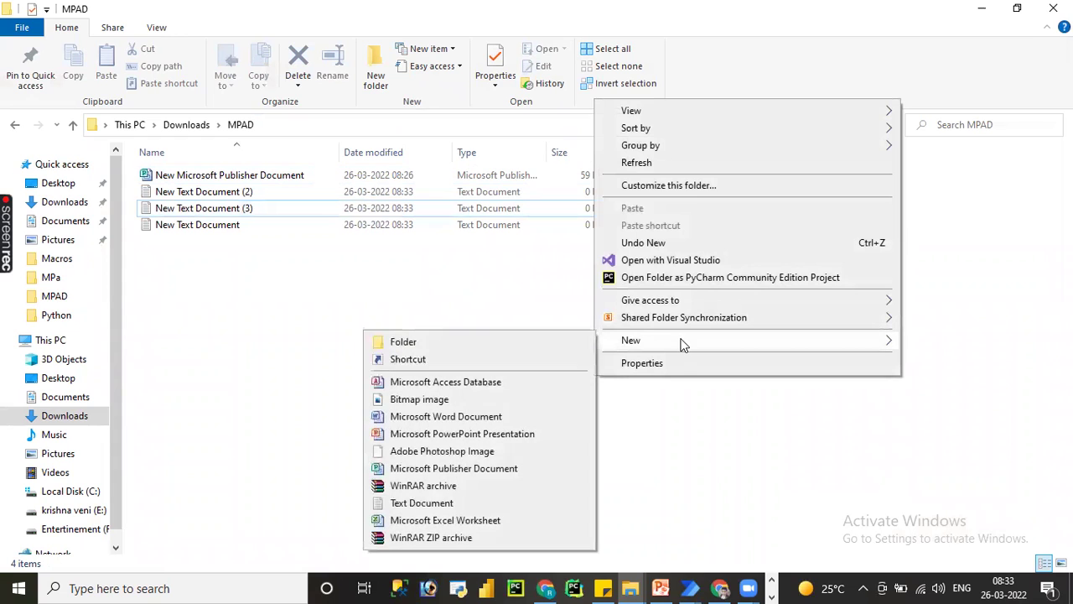
click(402, 506)
key(Return)
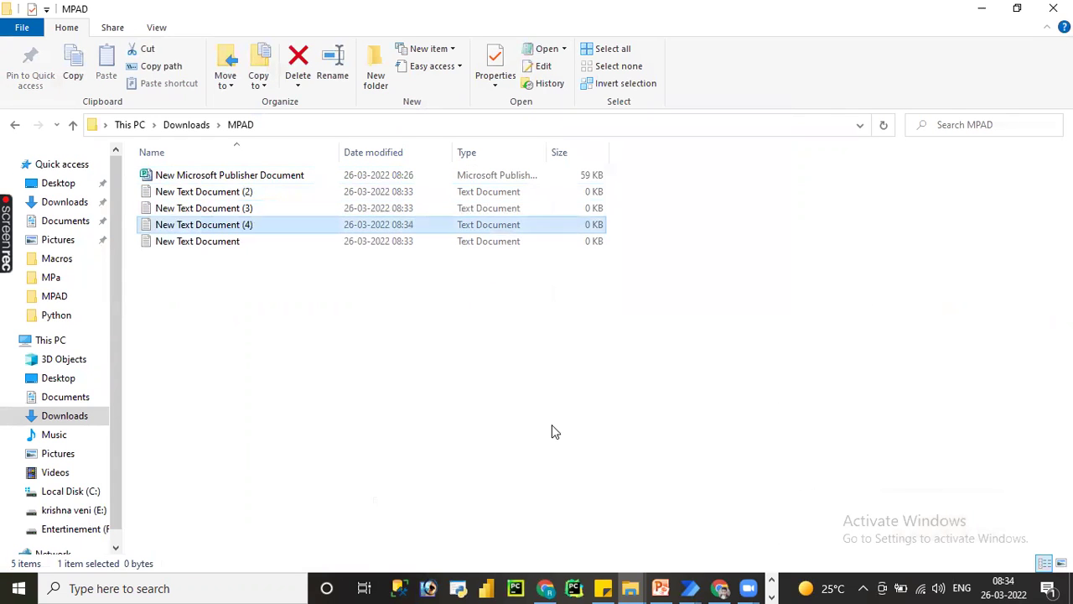
click(551, 432)
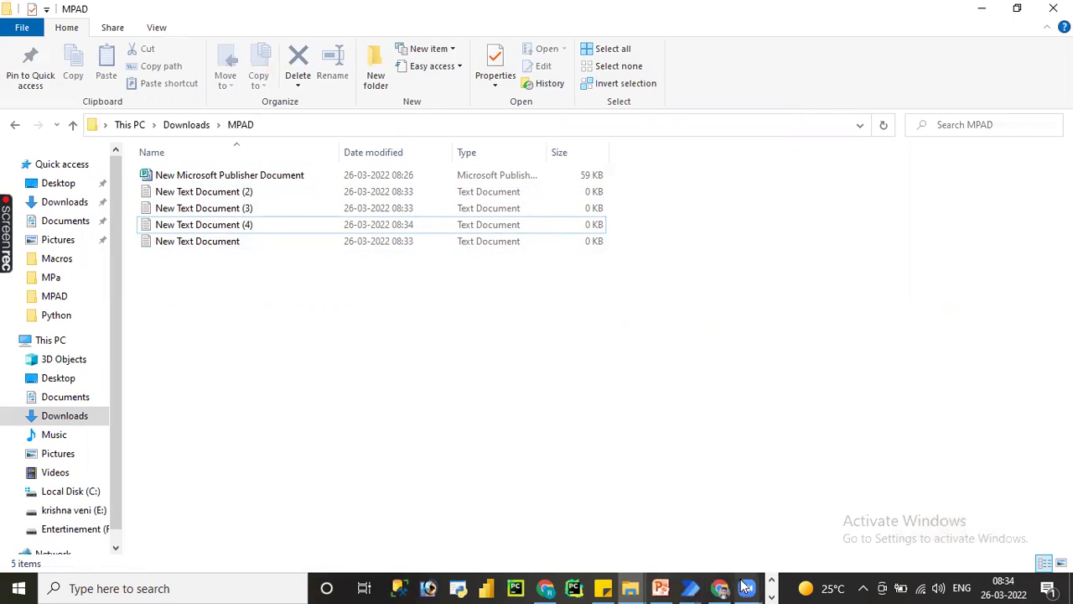
mouse_move(705, 587)
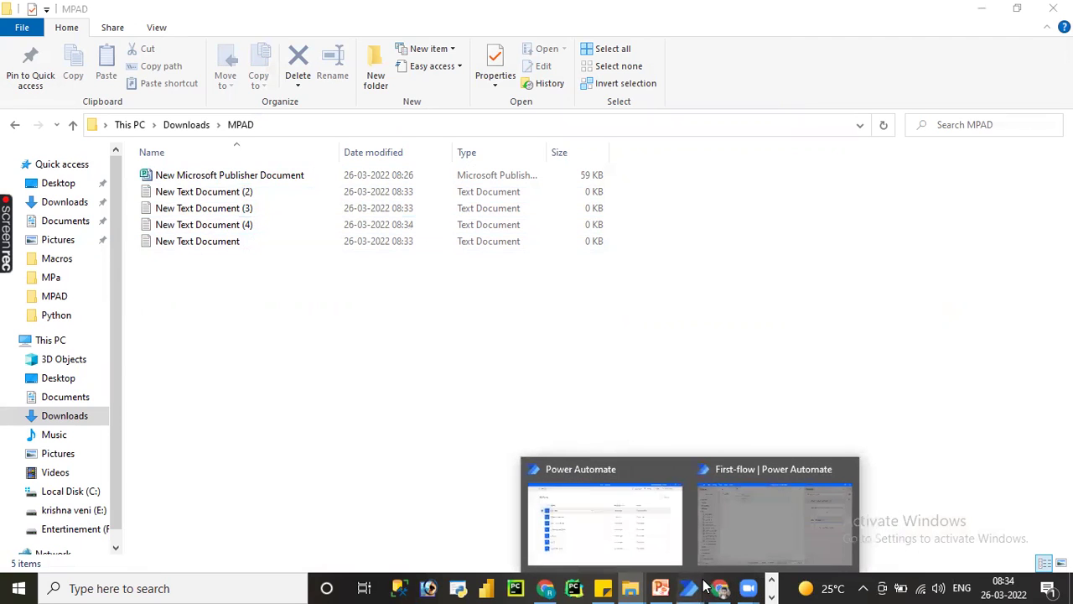
click(750, 543)
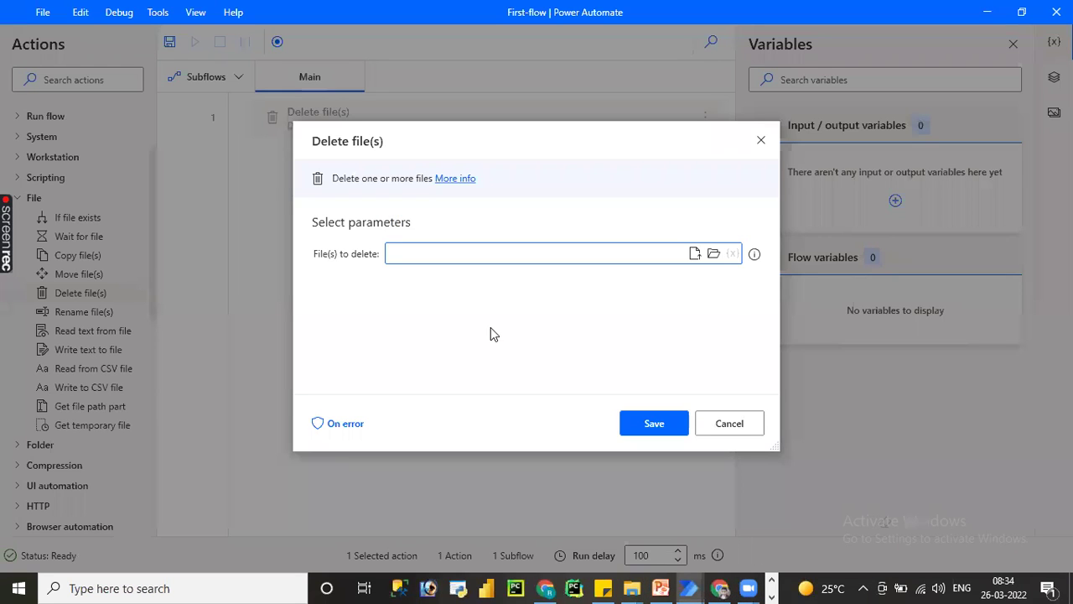
- Choose the Downloads\MPAD folder as the target of the Delete file(s) action
click(714, 253)
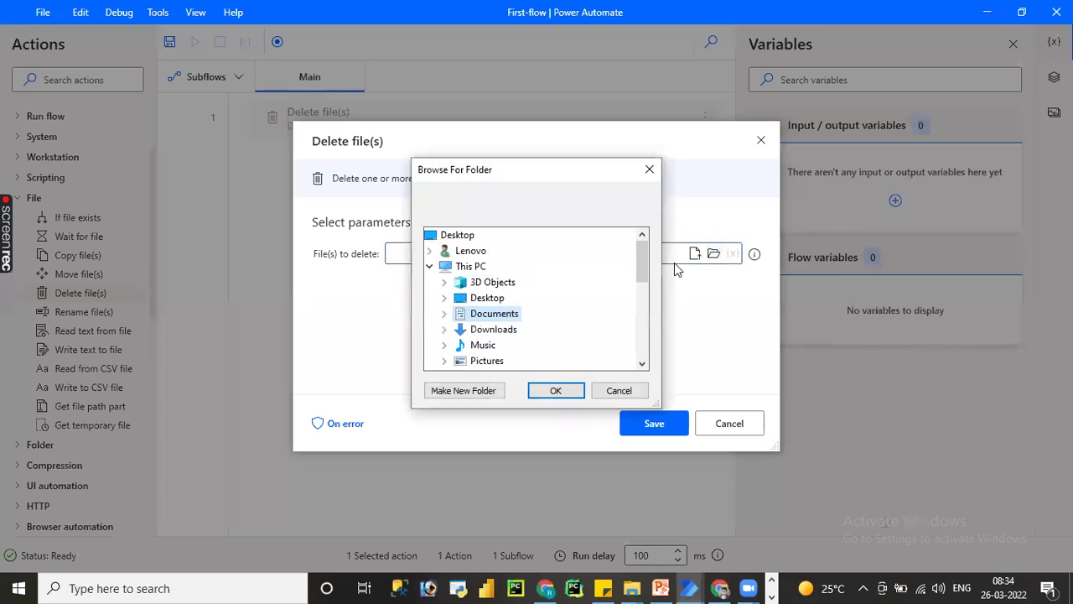
click(501, 329)
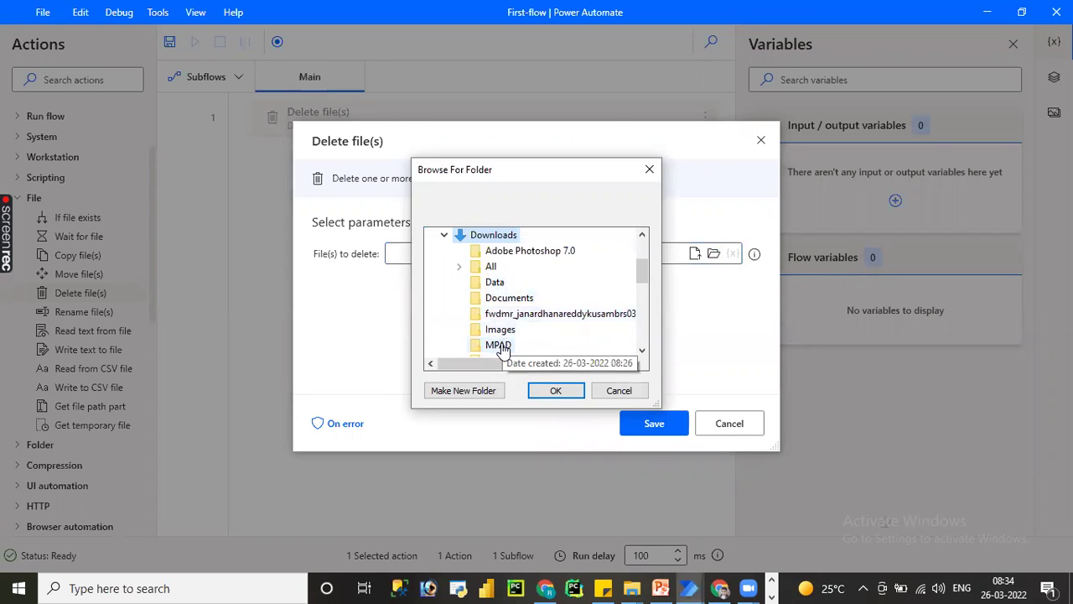
click(499, 346)
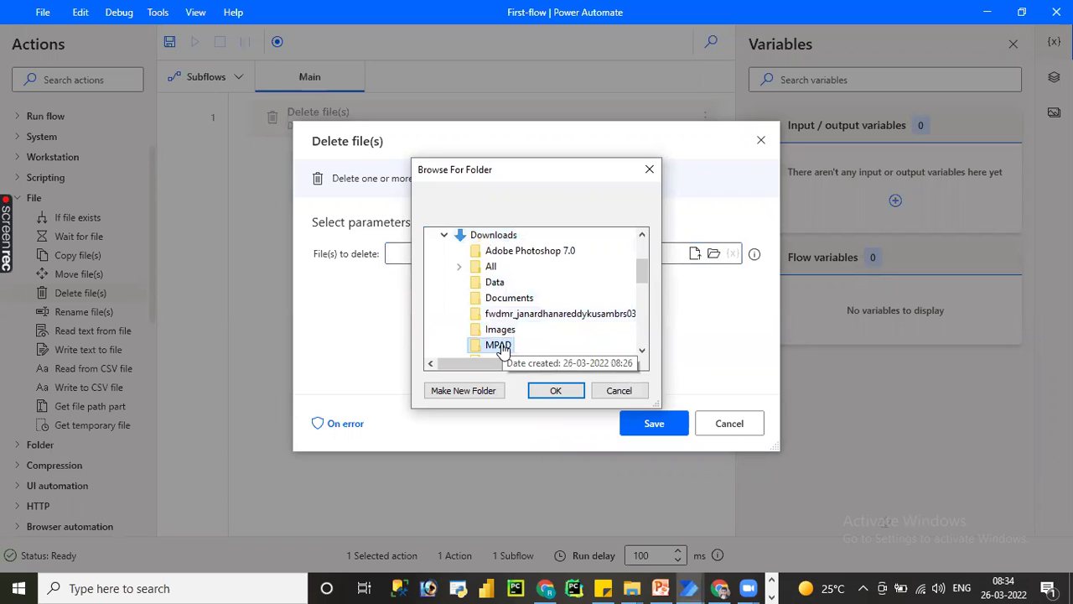
click(556, 390)
- Set the file to delete to New Text Document.txt in Downloads\MPAD and save the Delete file(s) action
click(694, 254)
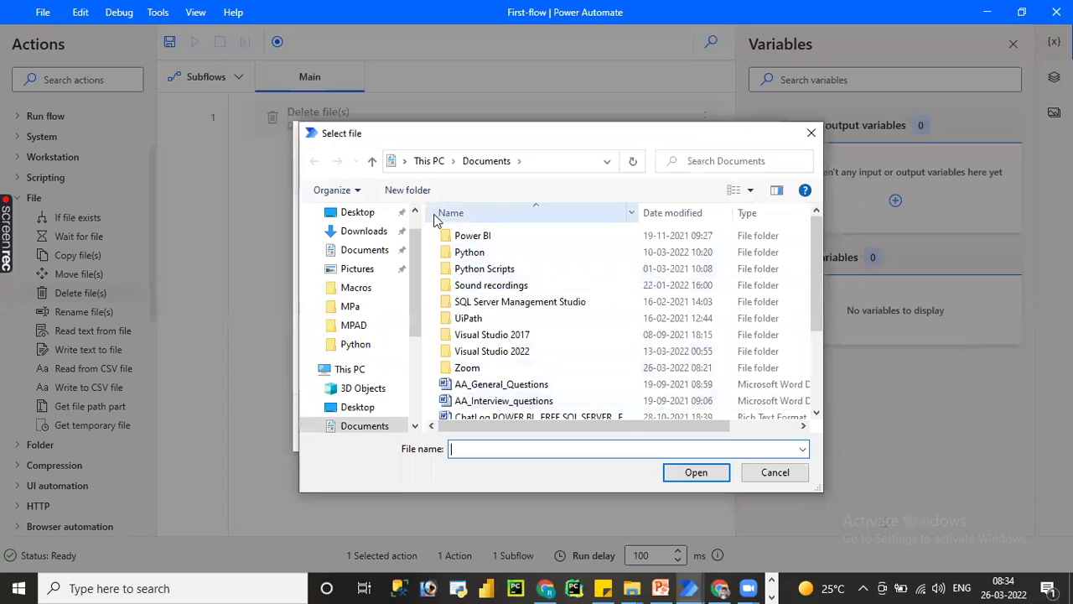
click(373, 239)
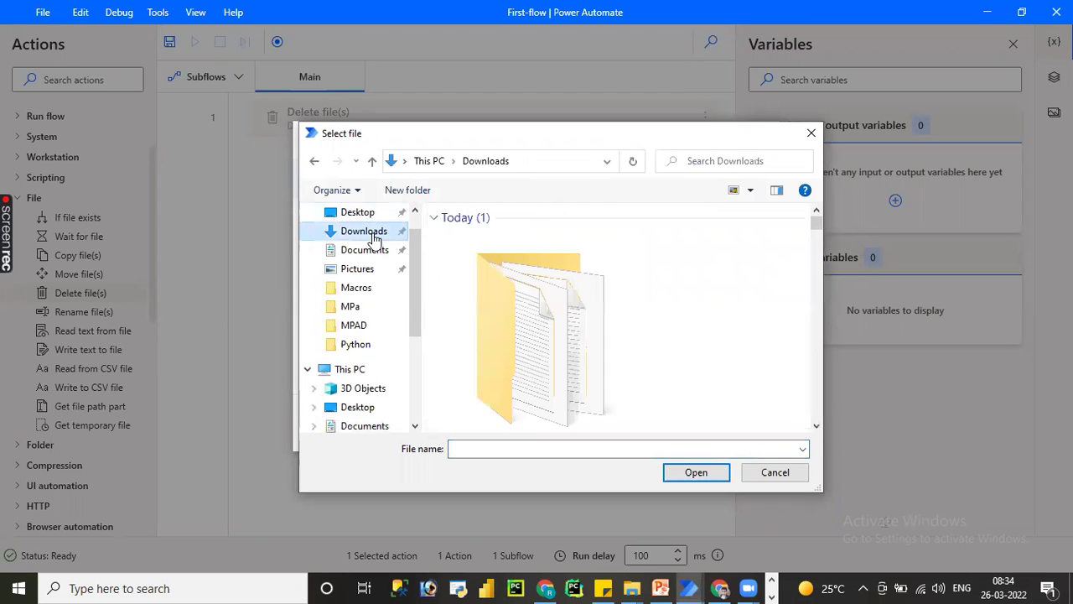
double_click(563, 378)
double_click(501, 304)
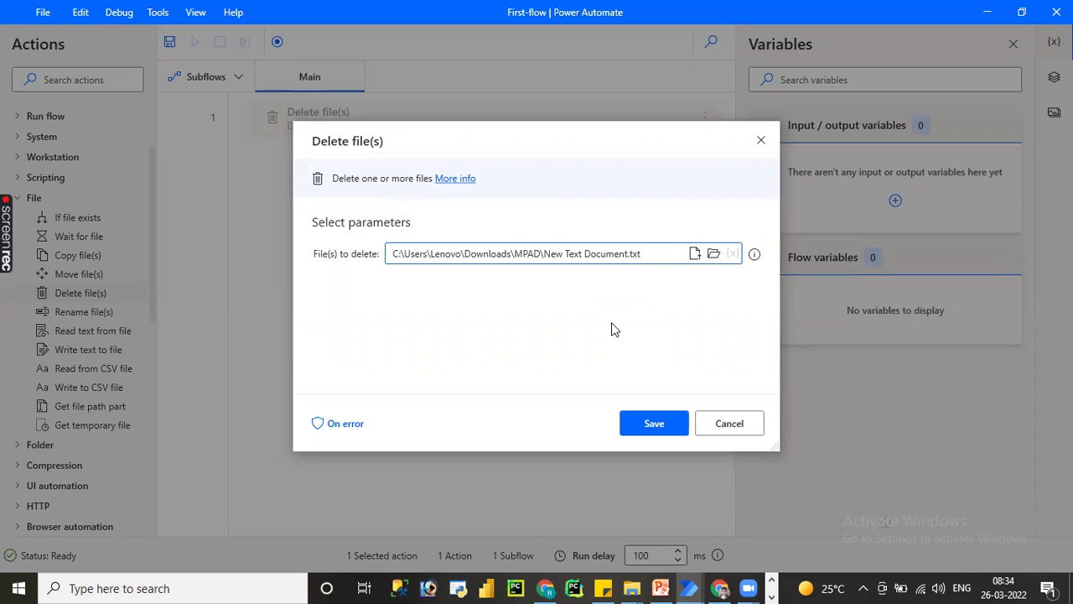
click(653, 419)
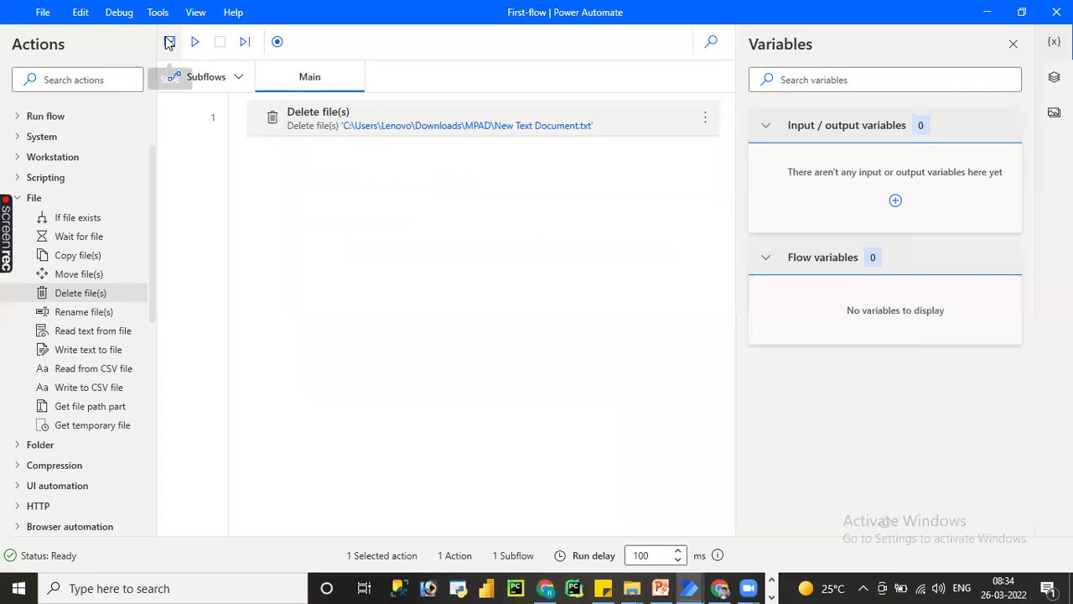
- Save and run the flow, checking the MPAD folder in File Explorer for the deletion before returning to the First-flow window
click(169, 42)
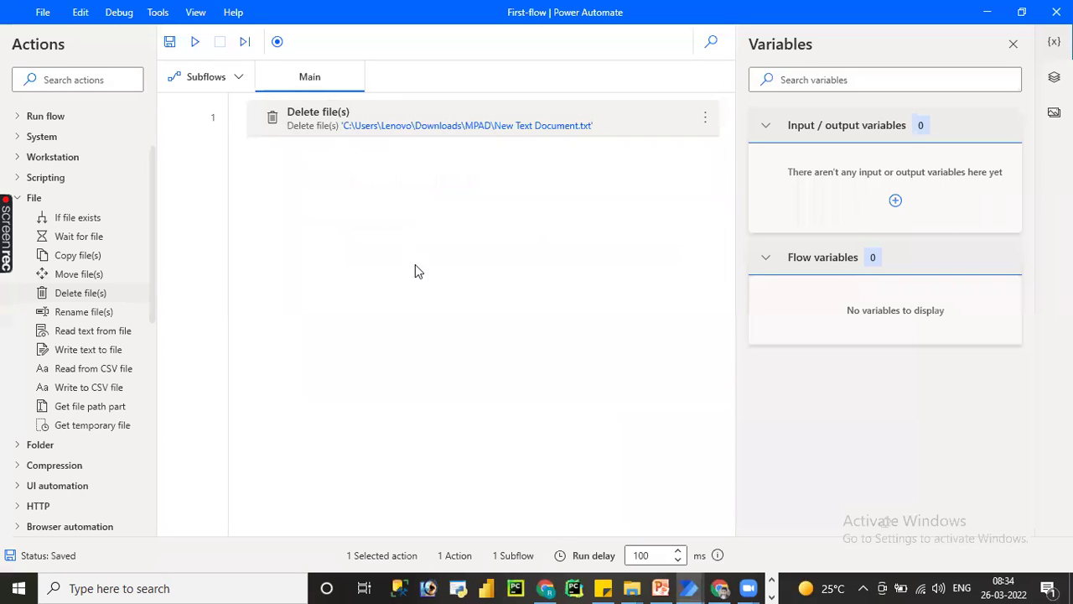
click(196, 43)
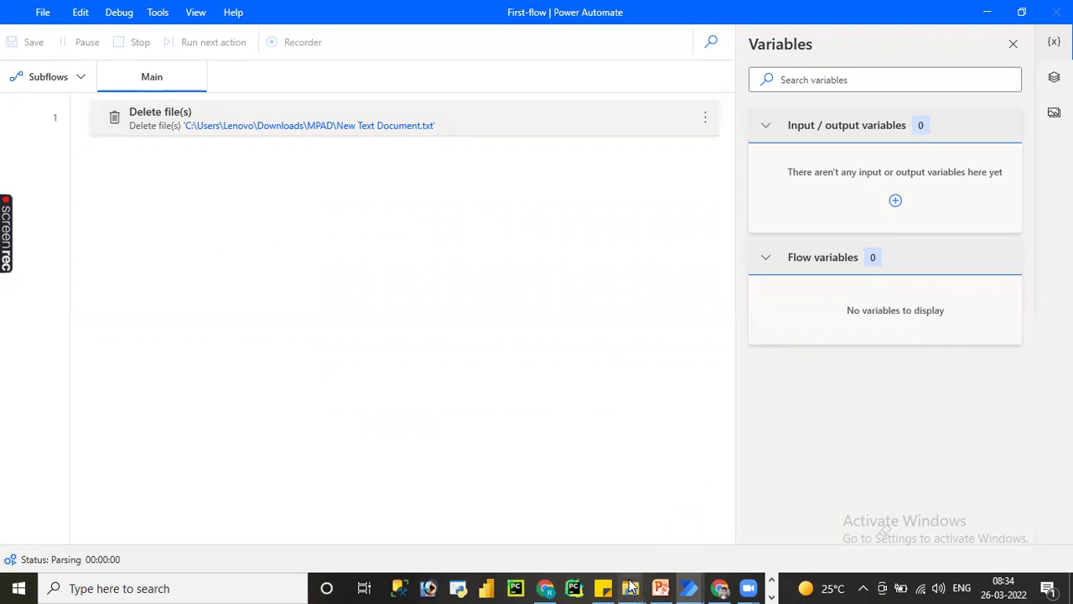
mouse_move(632, 588)
click(681, 553)
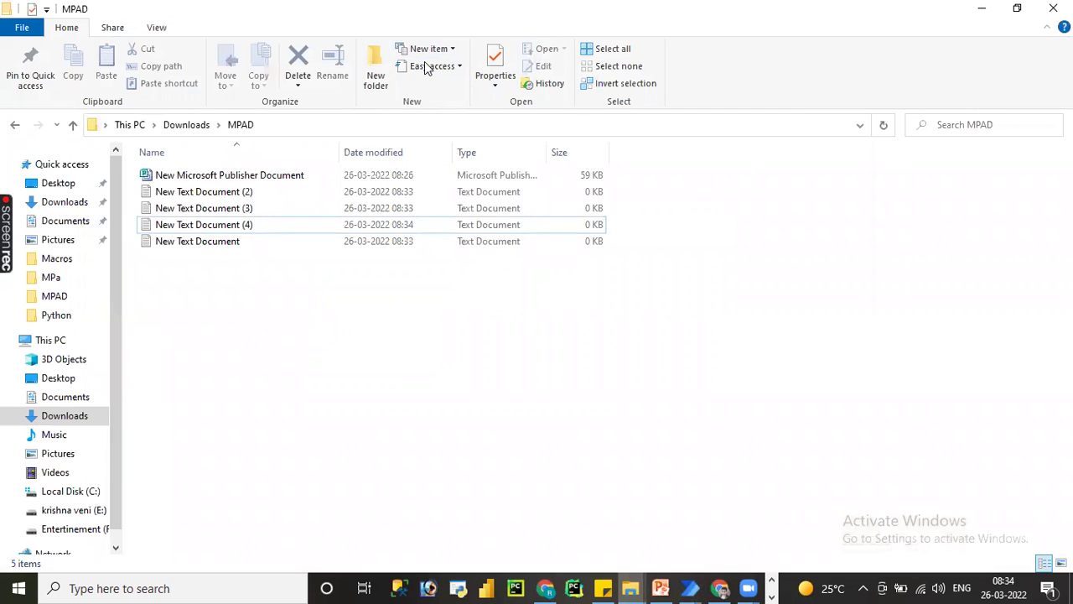
drag(537, 9, 696, 137)
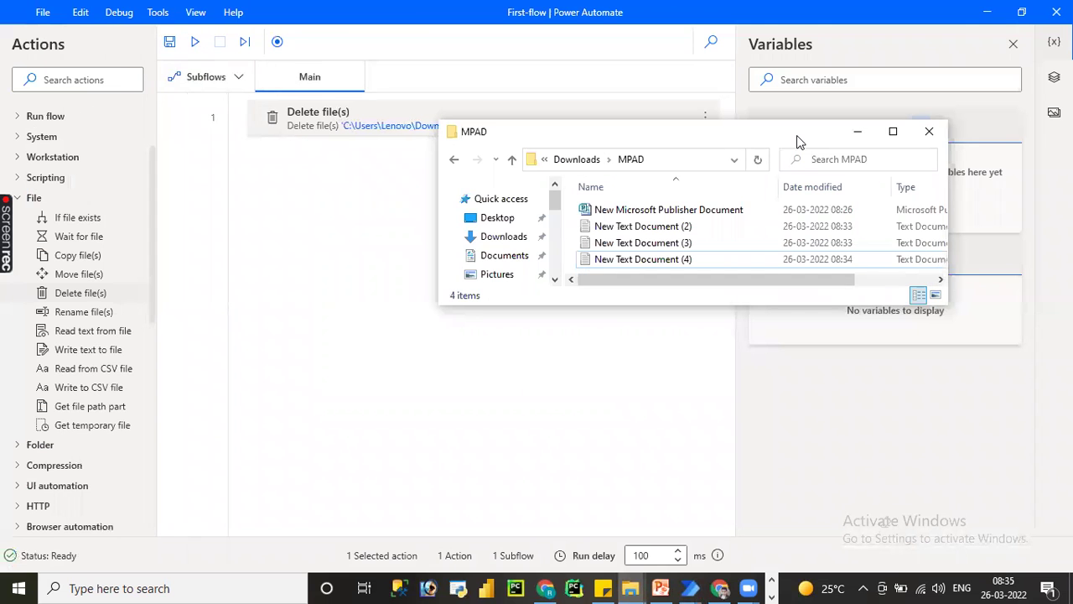
click(893, 134)
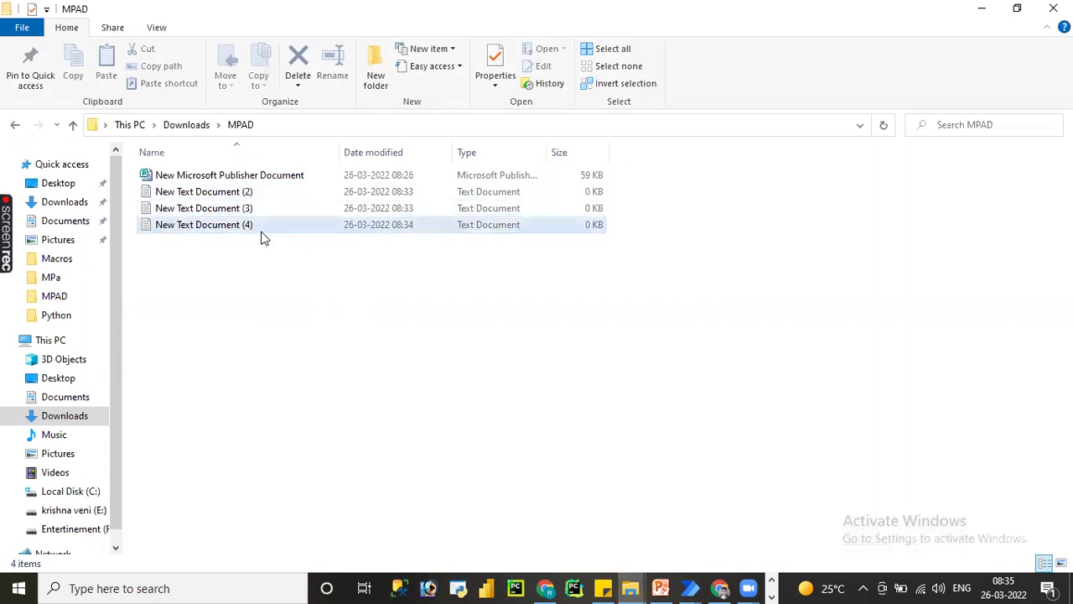
click(982, 8)
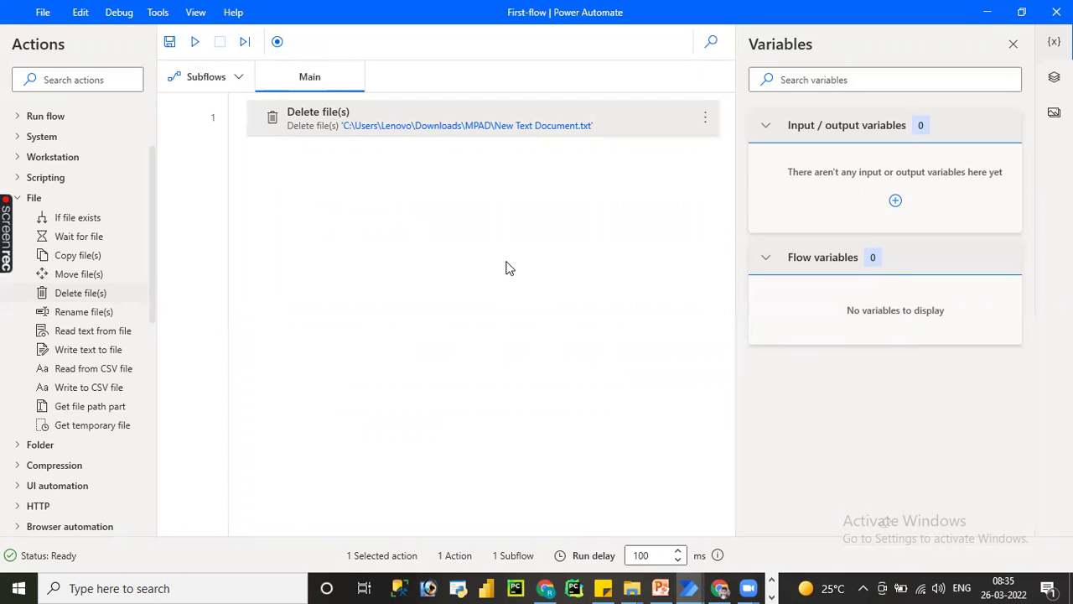
- Edit the Delete file(s) action so its file path targets all text files with Downloads\MPAD\*.txt
double_click(430, 130)
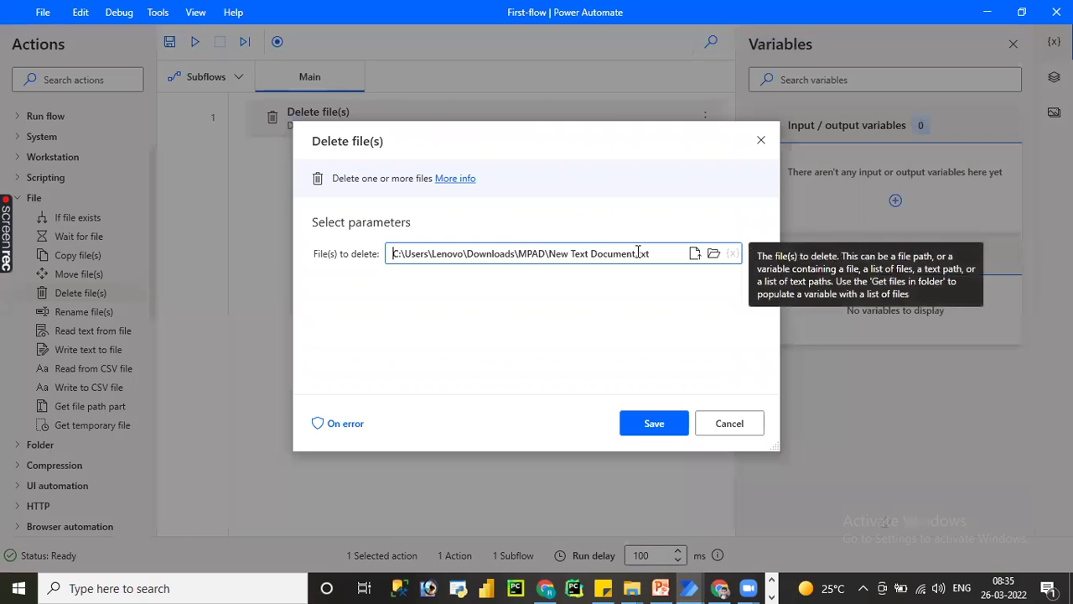
drag(635, 252, 550, 254)
key(BackSpace)
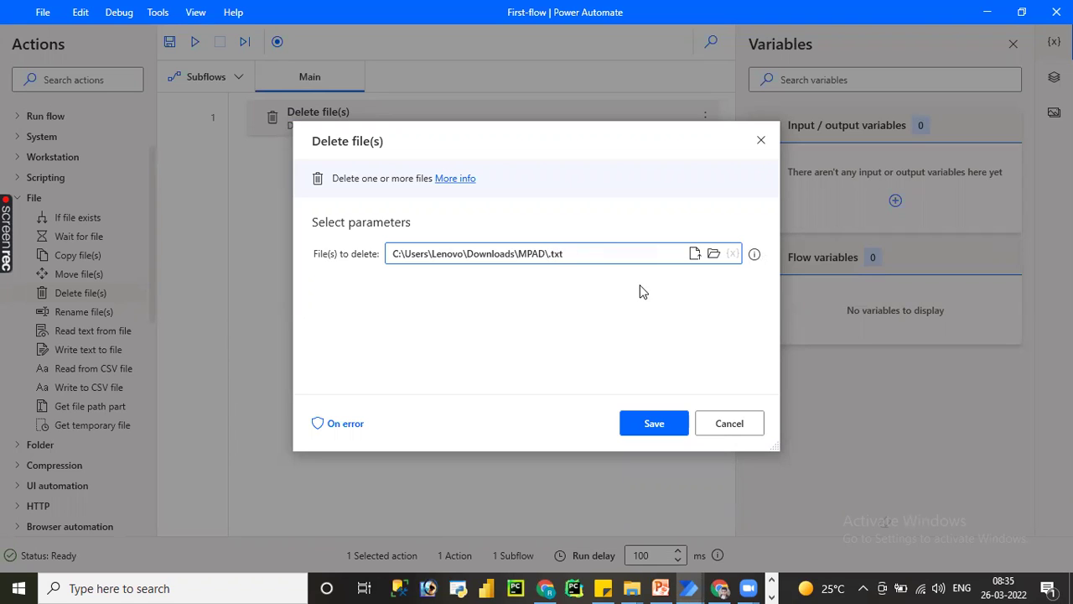
text(1)
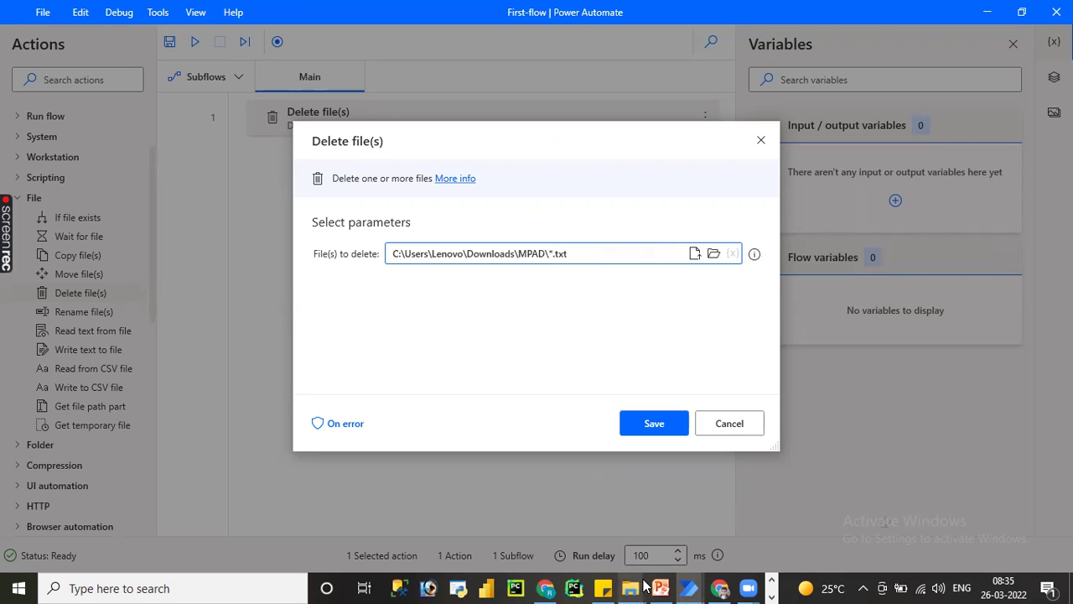
- Switch to the MPAD folder in File Explorer, duplicate New Text Document (4) and rename the copy fie1
mouse_move(630, 587)
click(703, 559)
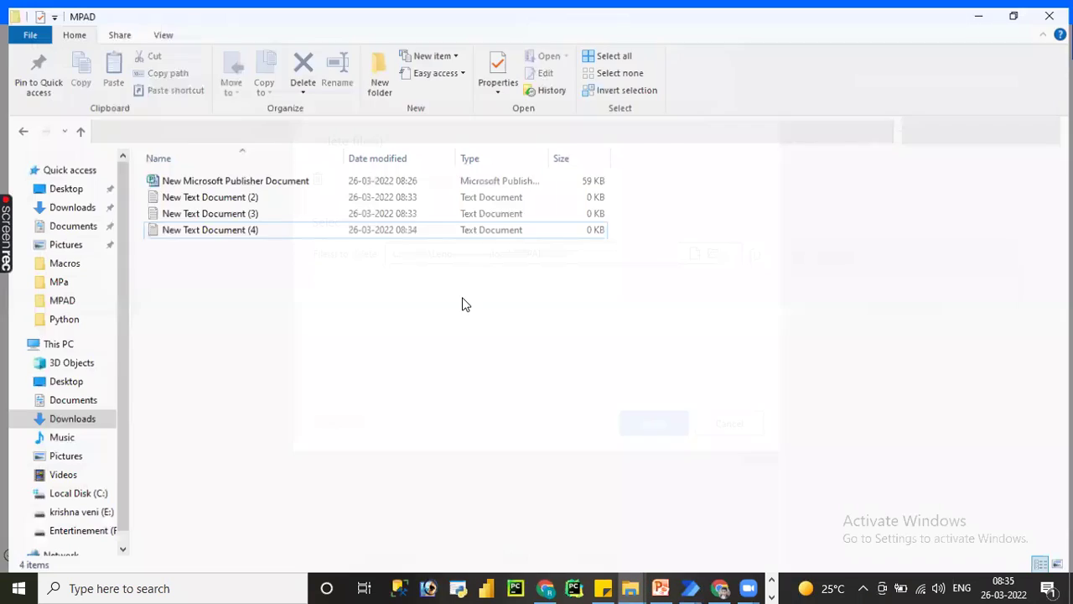
click(228, 228)
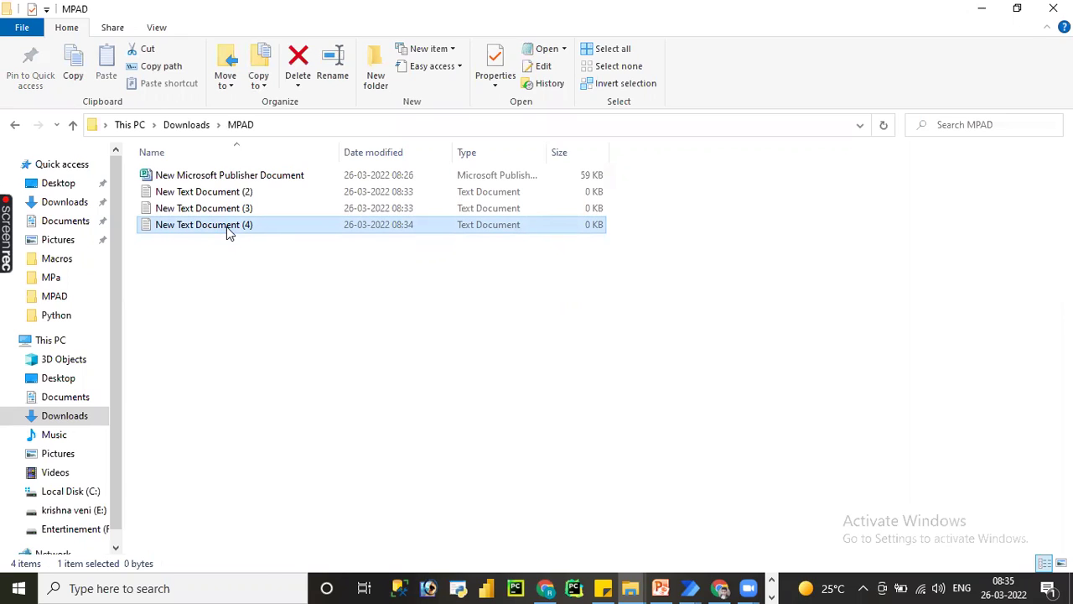
key(ctrl+c)
key(ctrl+v)
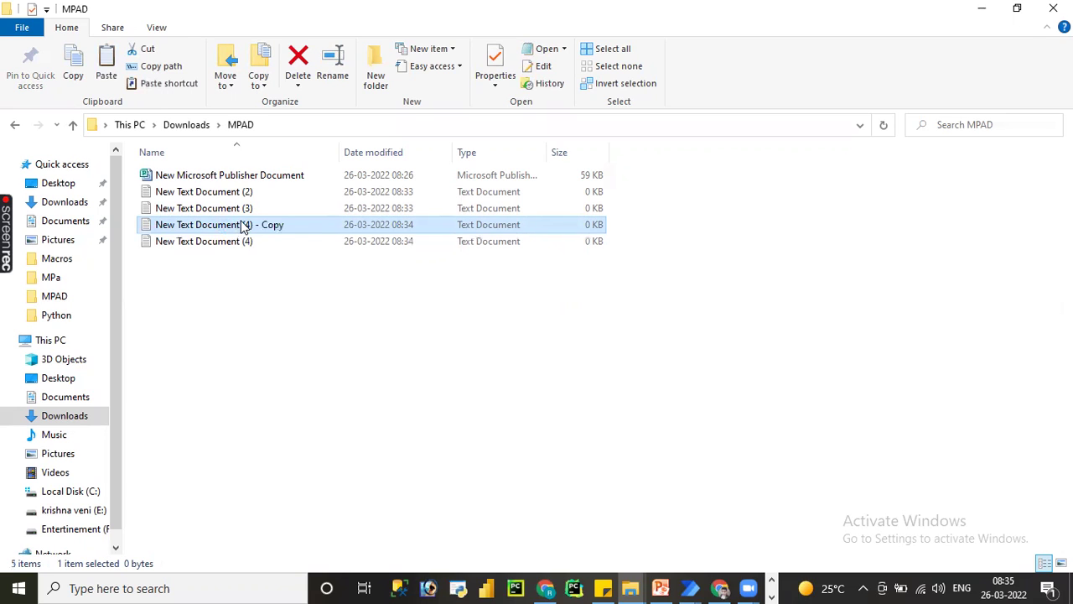
key(F2)
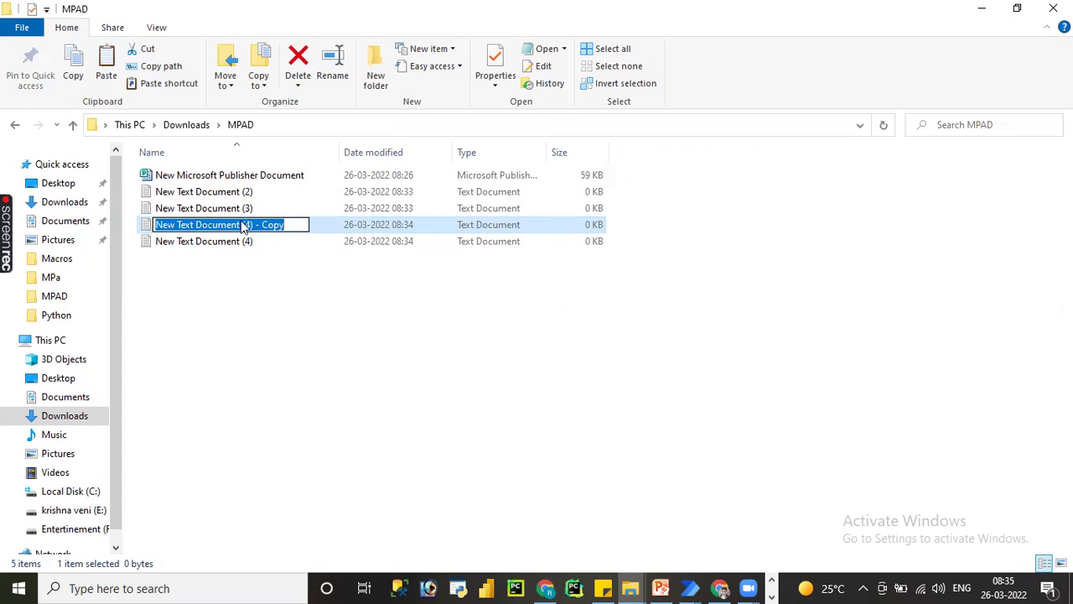
text(fie1)
key(Return)
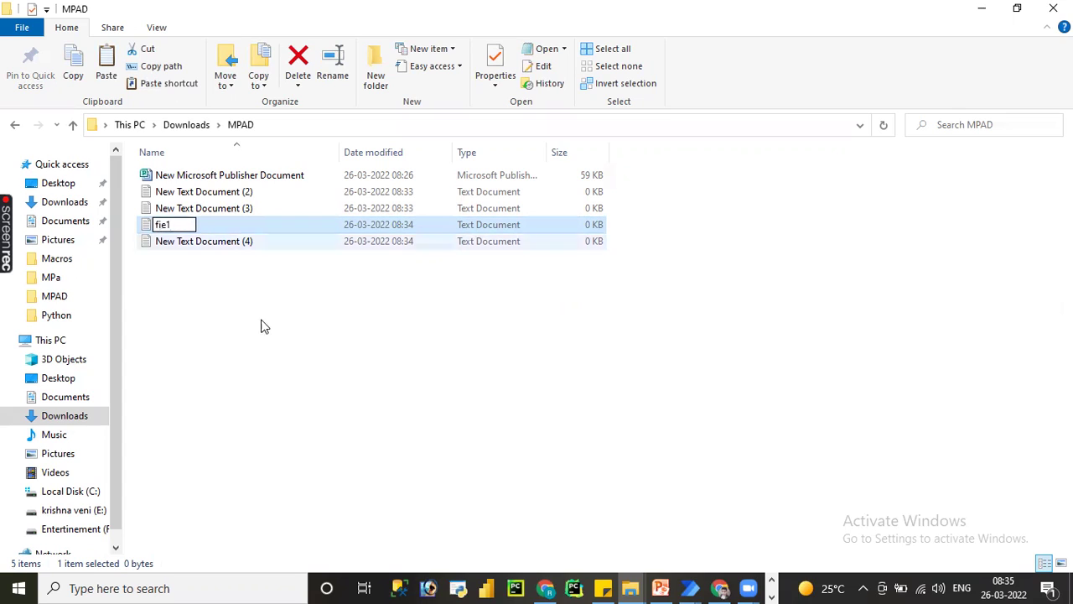
click(263, 337)
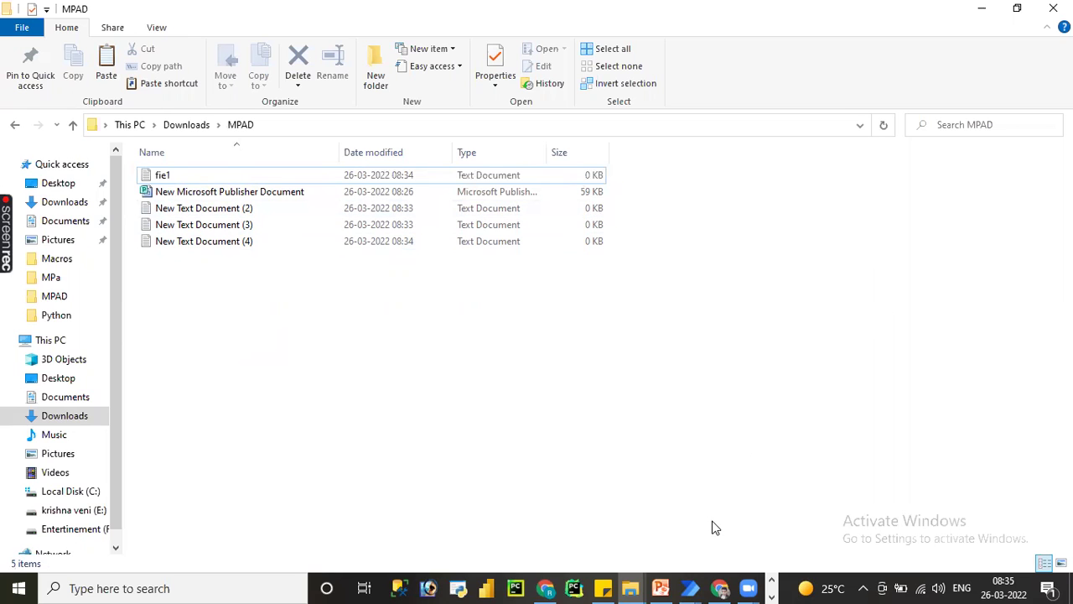
- Return to the First-flow window and save the Delete file(s) action with the *.txt wildcard path
click(690, 588)
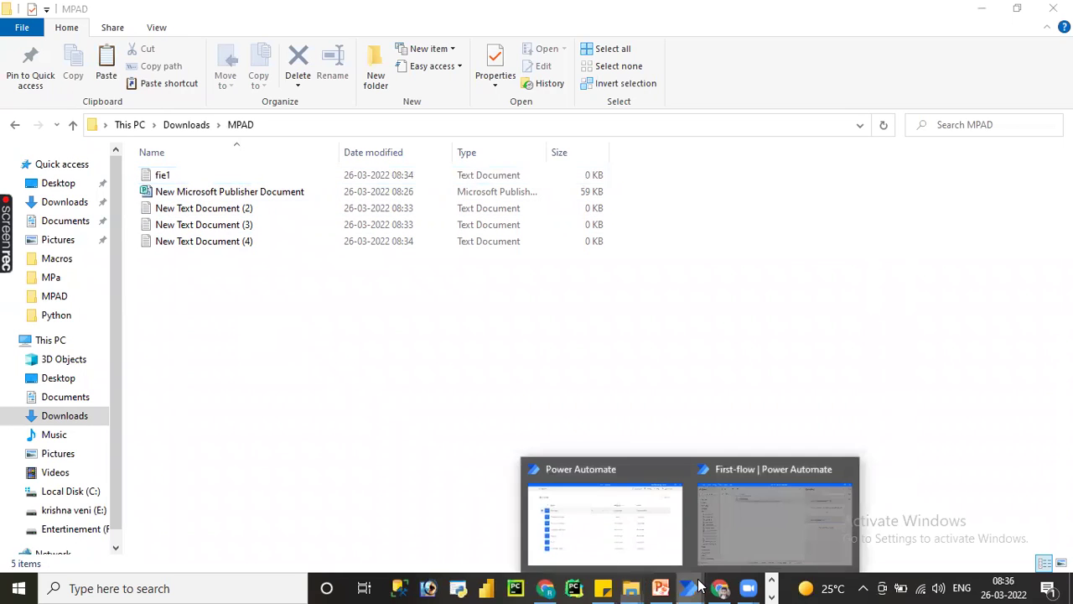
click(780, 514)
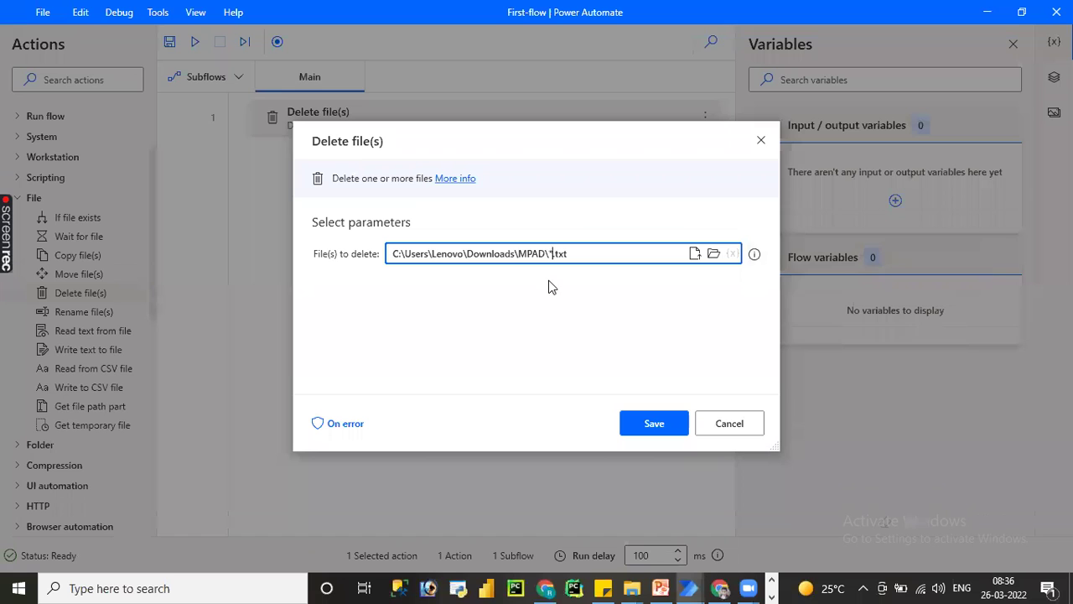
click(551, 254)
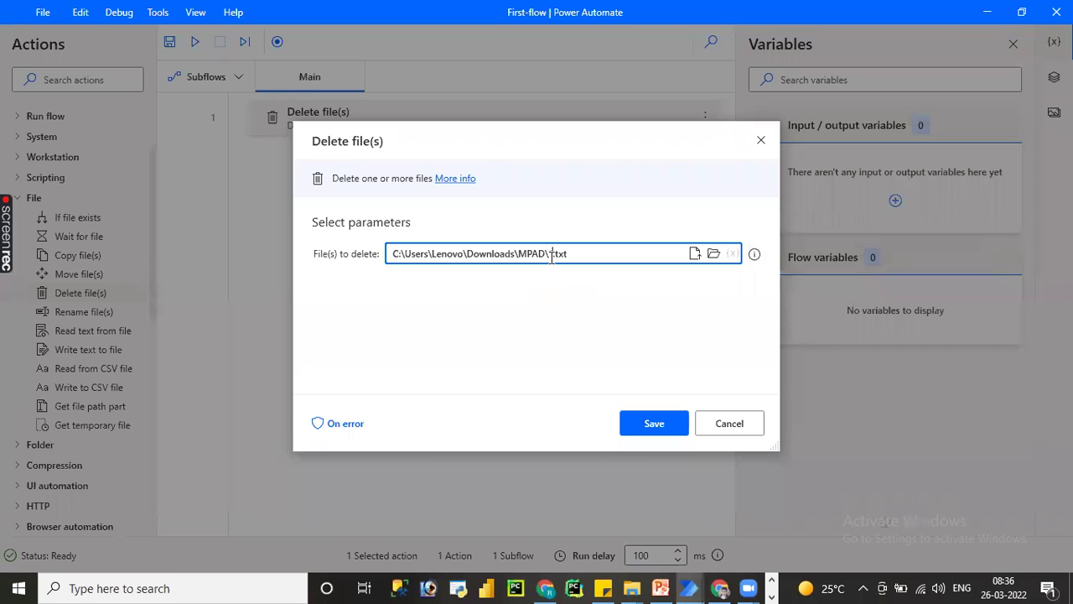
click(641, 426)
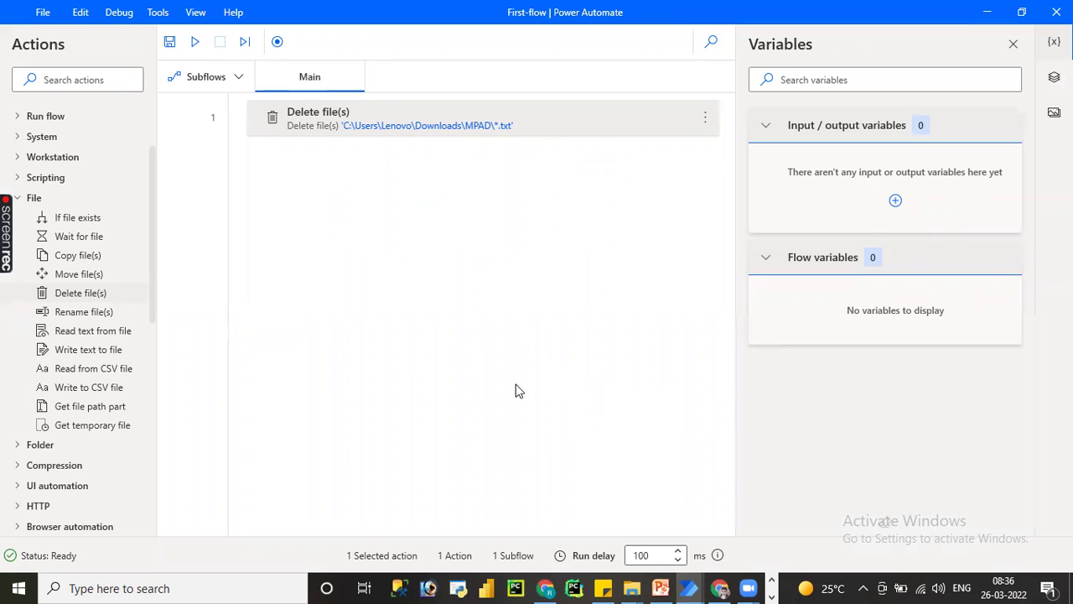
- Save and run the wildcard deletion flow, checking the MPAD folder in File Explorer before returning to the flow designer
click(170, 48)
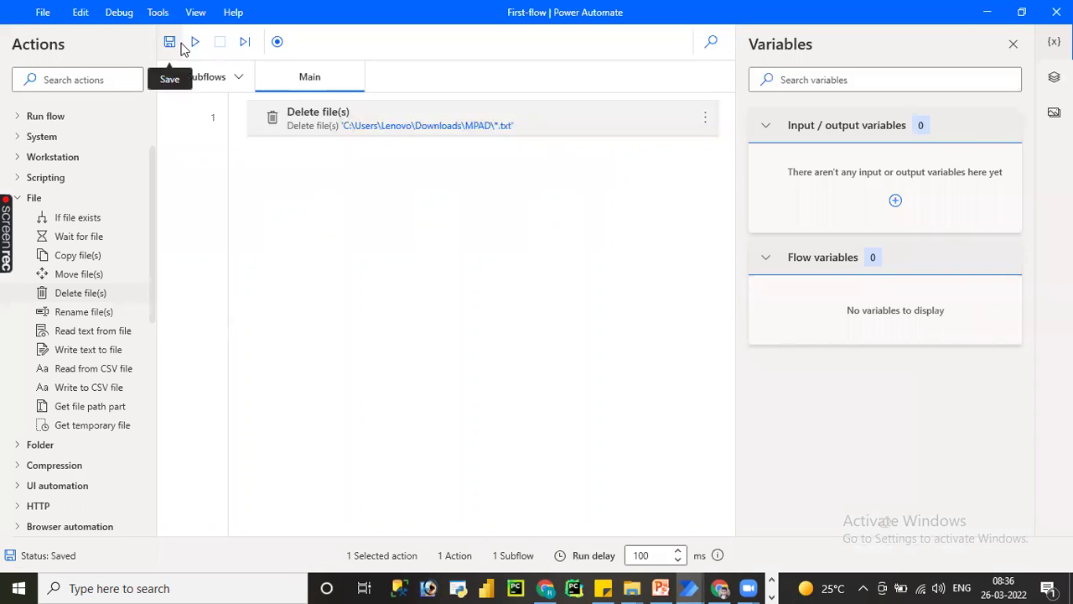
click(193, 43)
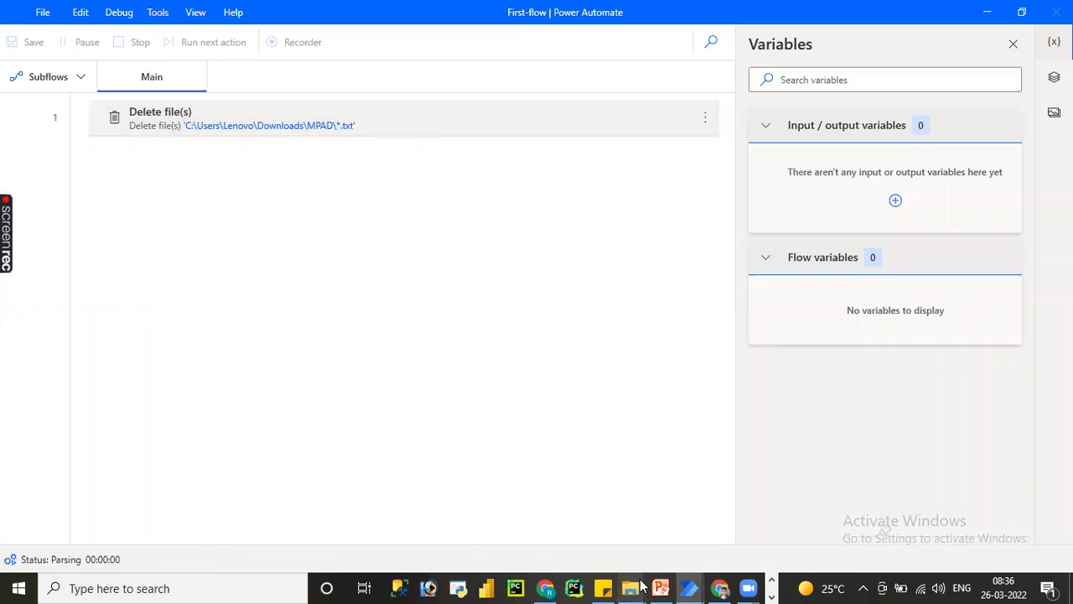
mouse_move(641, 585)
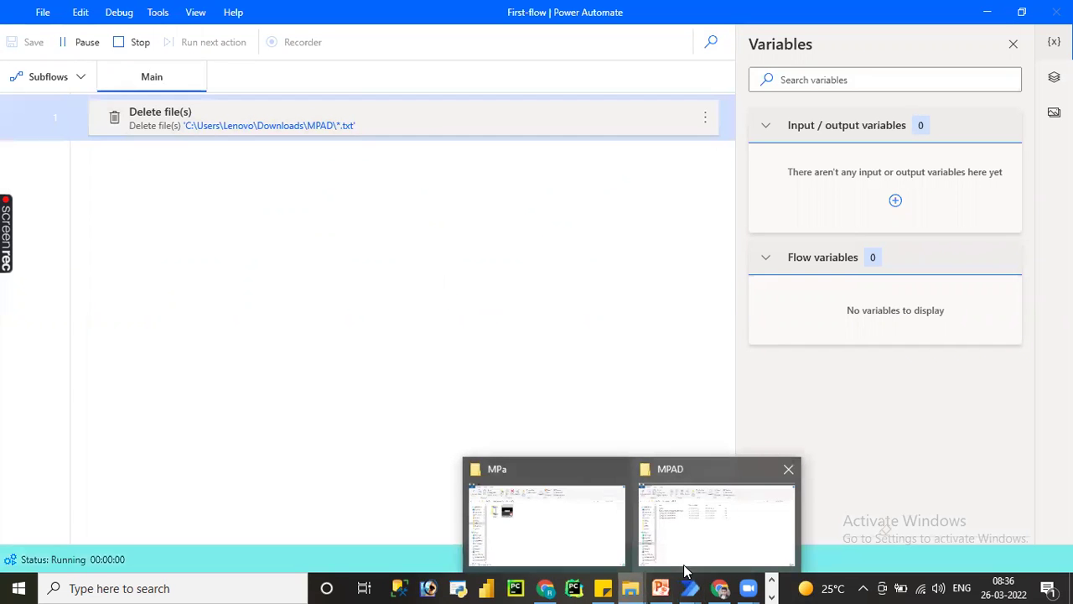
click(685, 569)
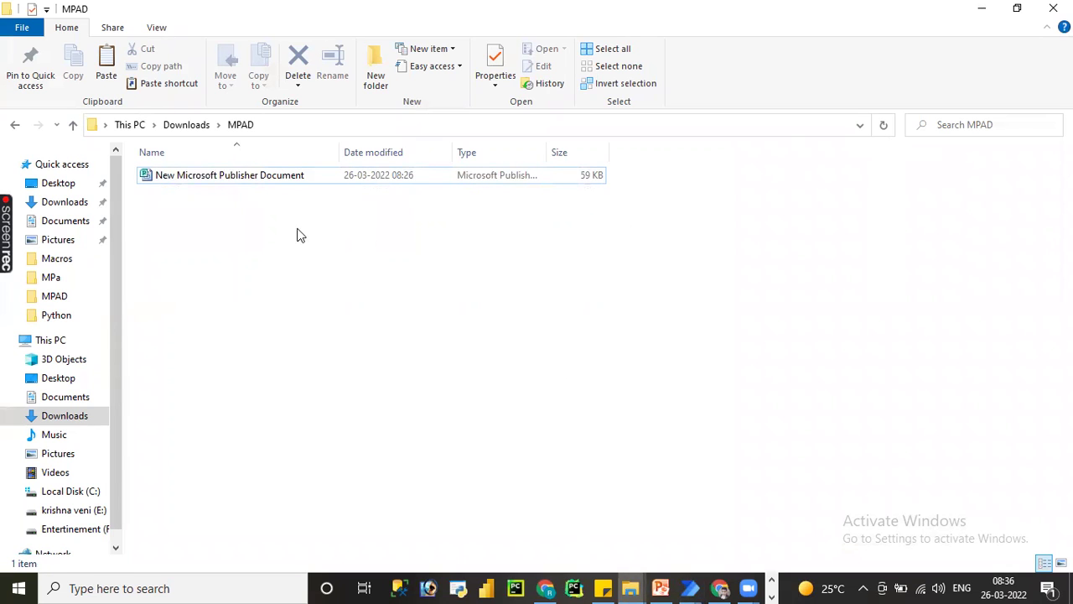
click(980, 9)
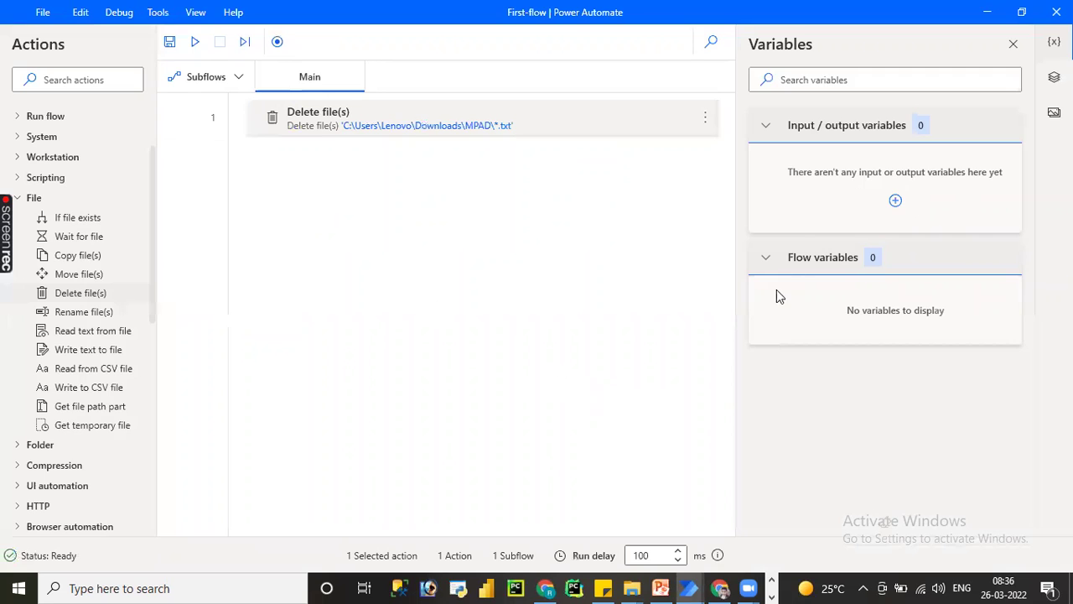